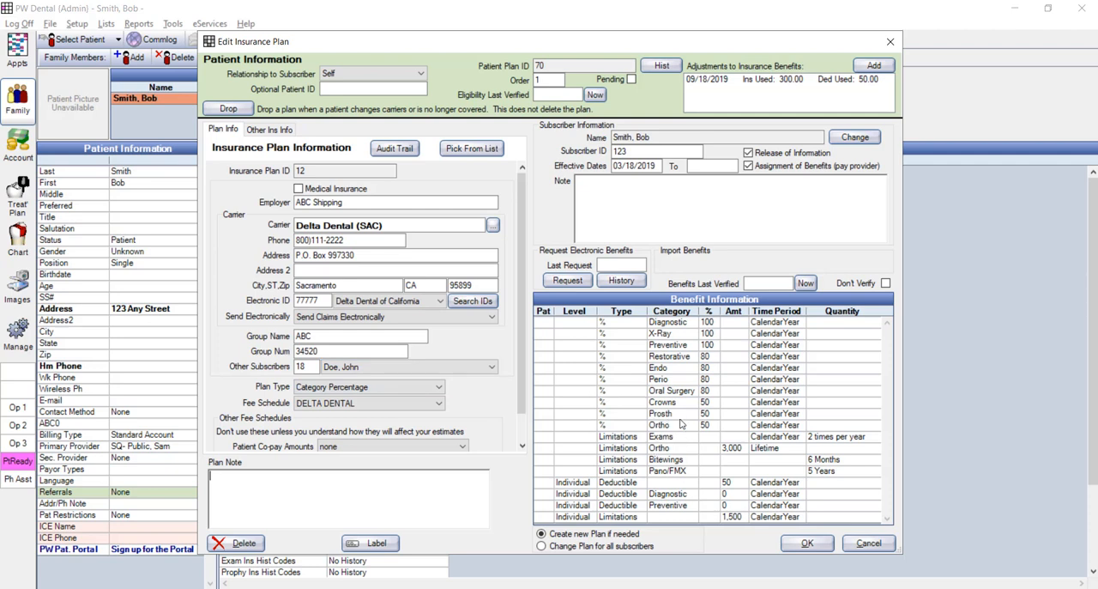
# - Review the other subscribers sharing the patient's ABC Shipping insurance plan, and close the plan without saving
pyautogui.click(448, 371)
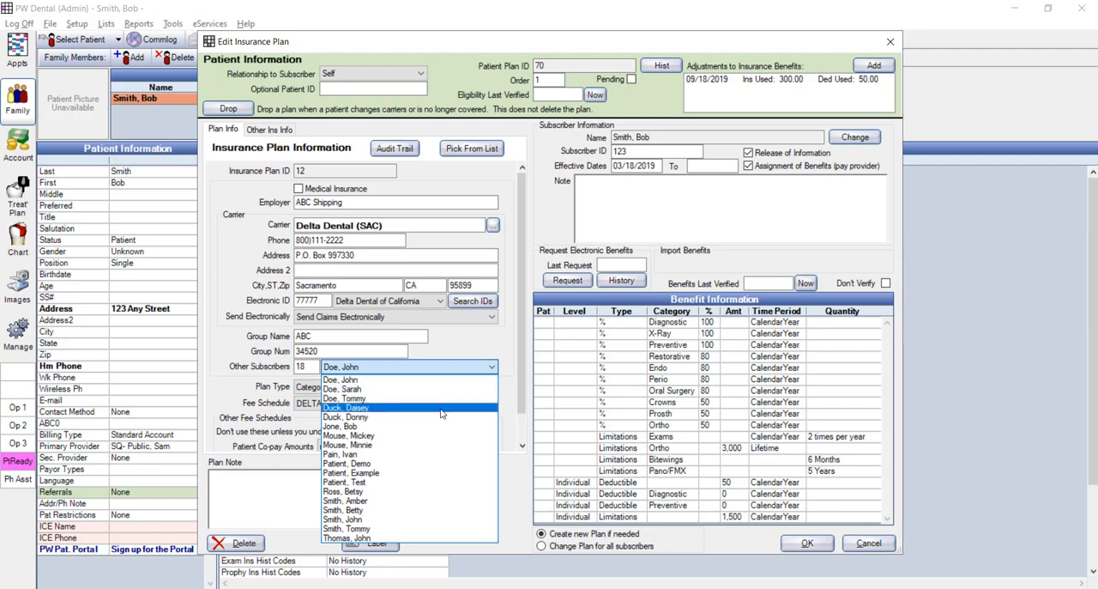
pyautogui.click(867, 549)
pyautogui.click(866, 547)
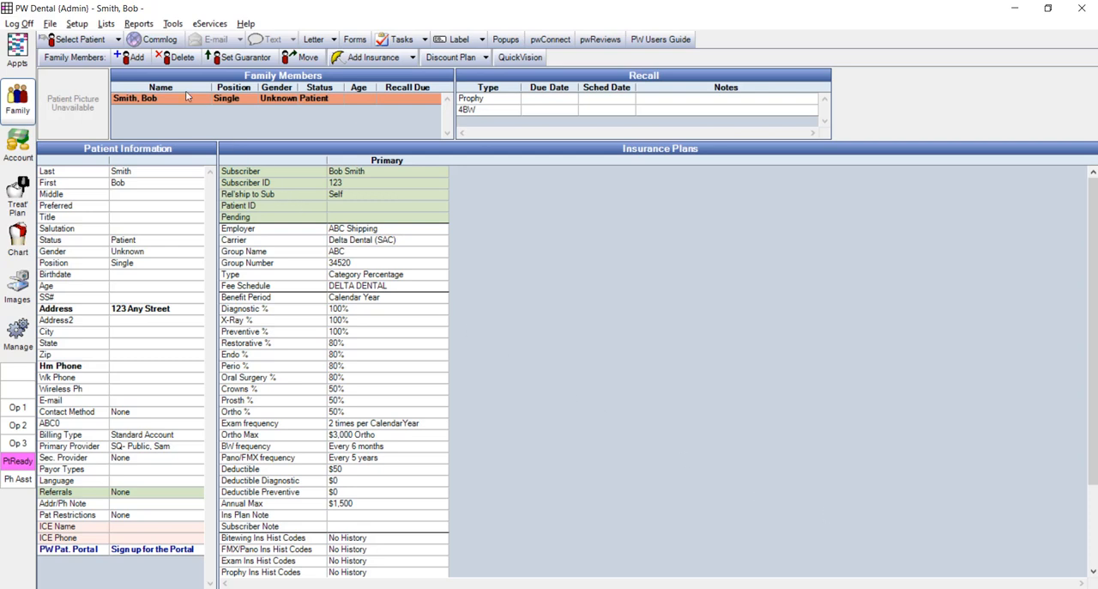
# - Open the ABC Shipping Delta Dental (SAC) plan from the master list of insurance plans, review its subscribers, and leave without saving
pyautogui.click(106, 25)
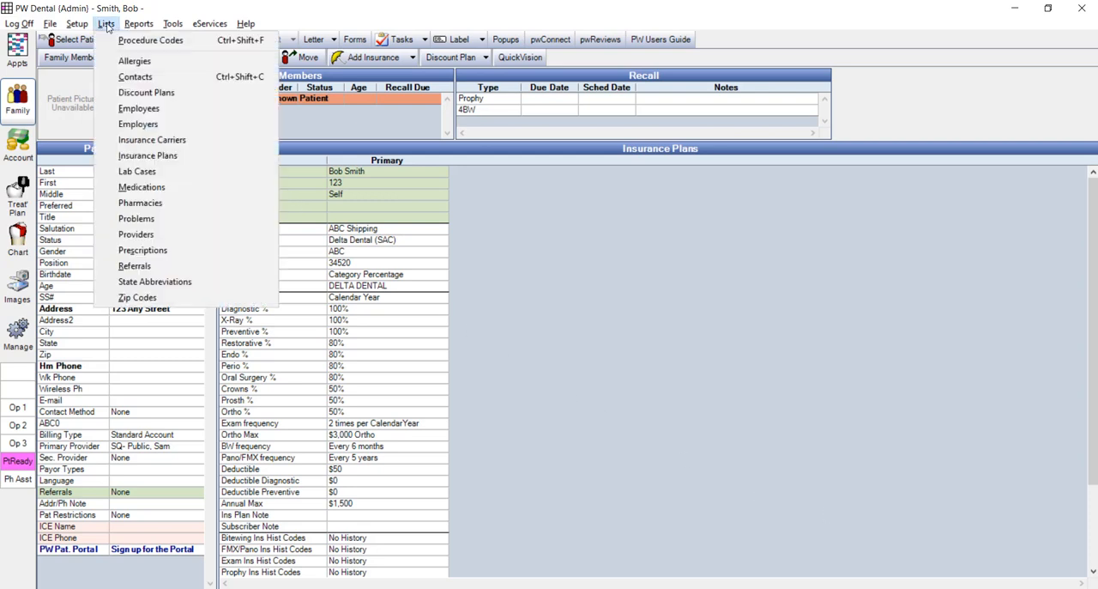
pyautogui.click(146, 157)
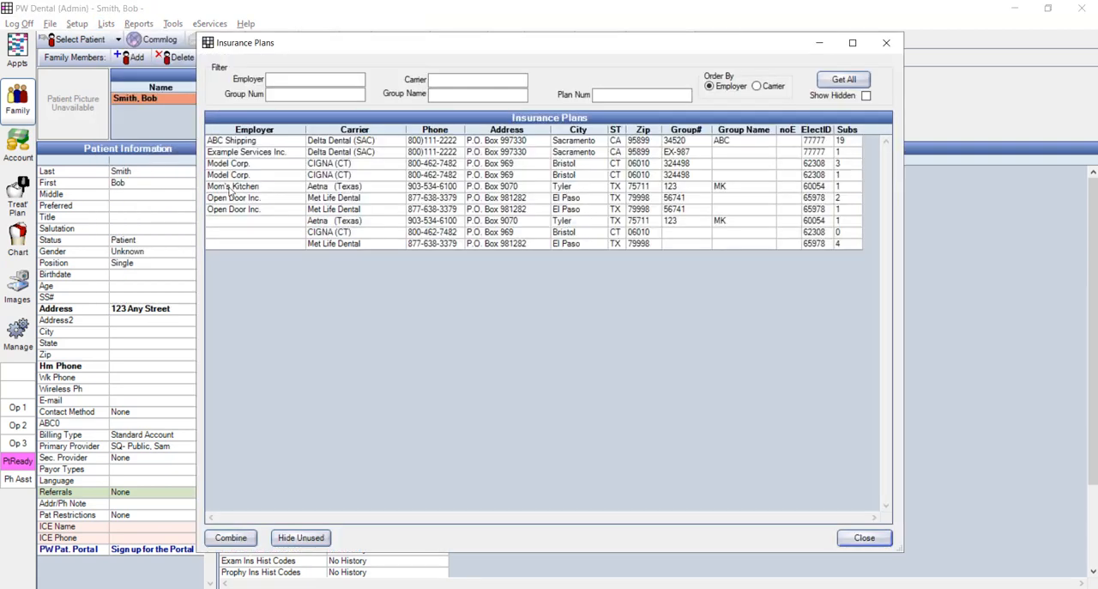
pyautogui.click(391, 144)
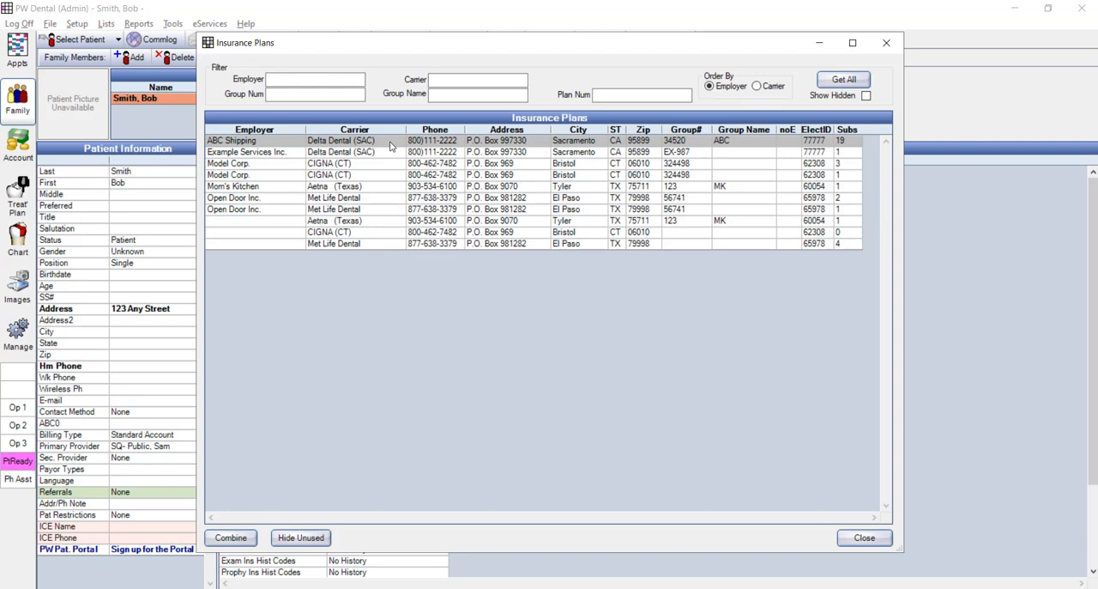
pyautogui.doubleClick(390, 145)
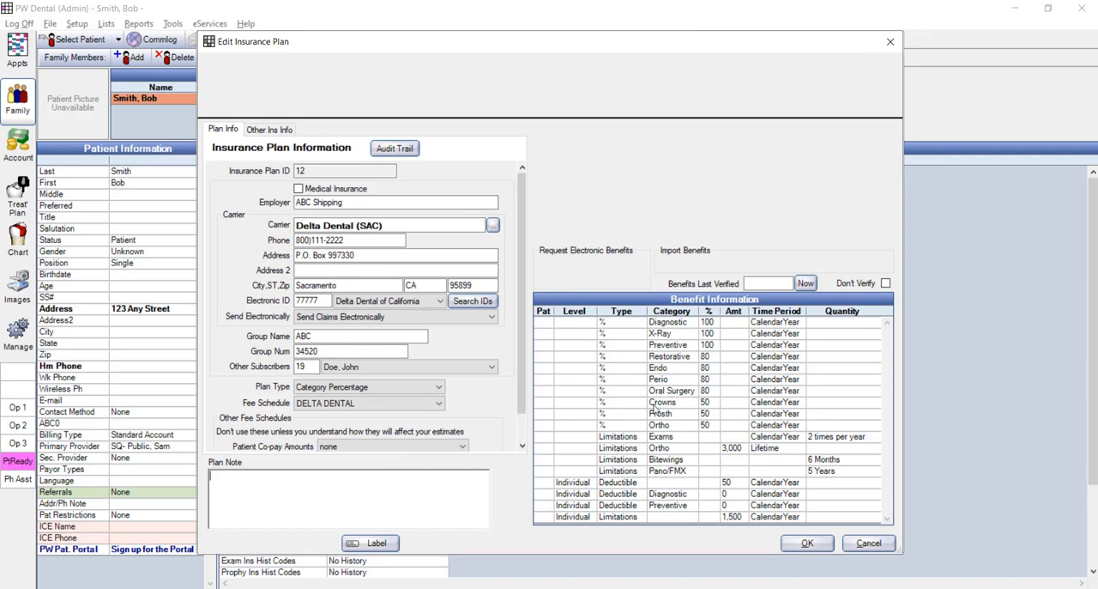
pyautogui.click(468, 370)
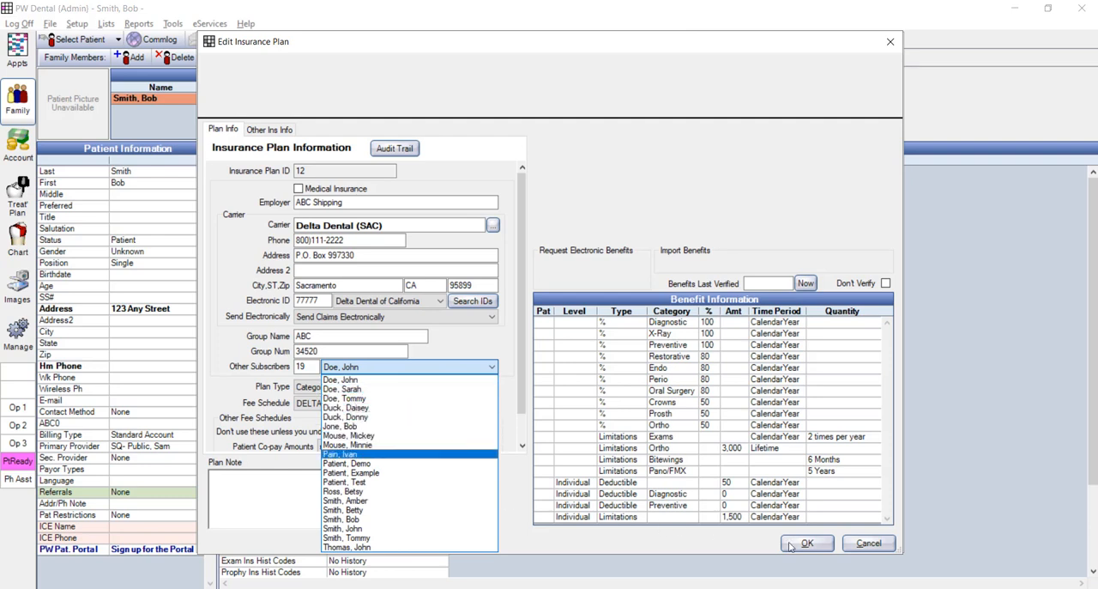
pyautogui.click(867, 543)
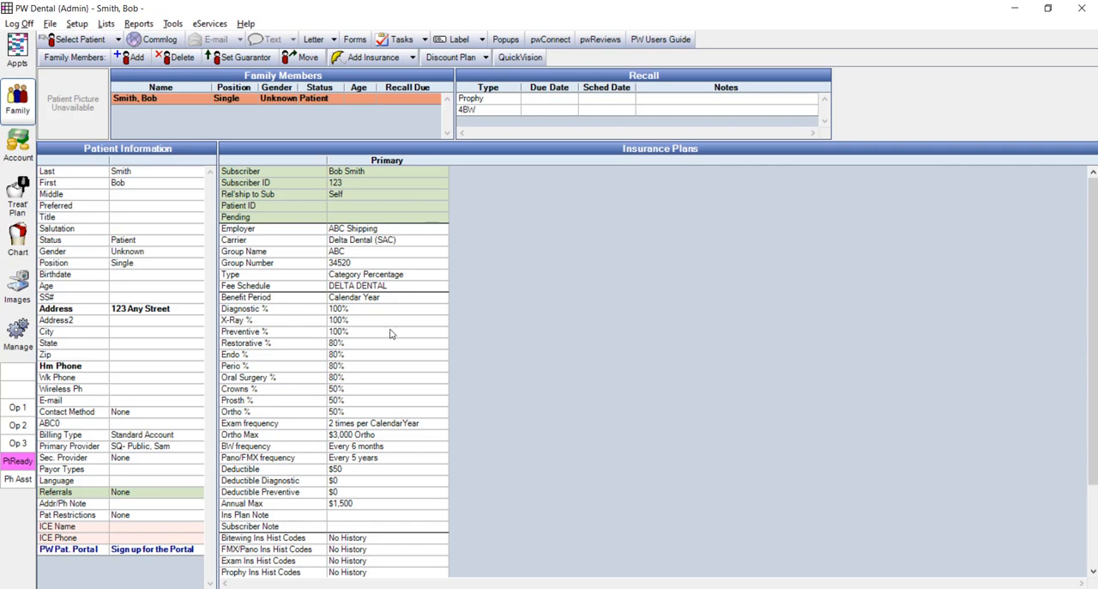
# - In the patient's insurance plan, draft a benefit adjustment with 500 insurance used and 75 deductible used, and discard it
pyautogui.doubleClick(397, 352)
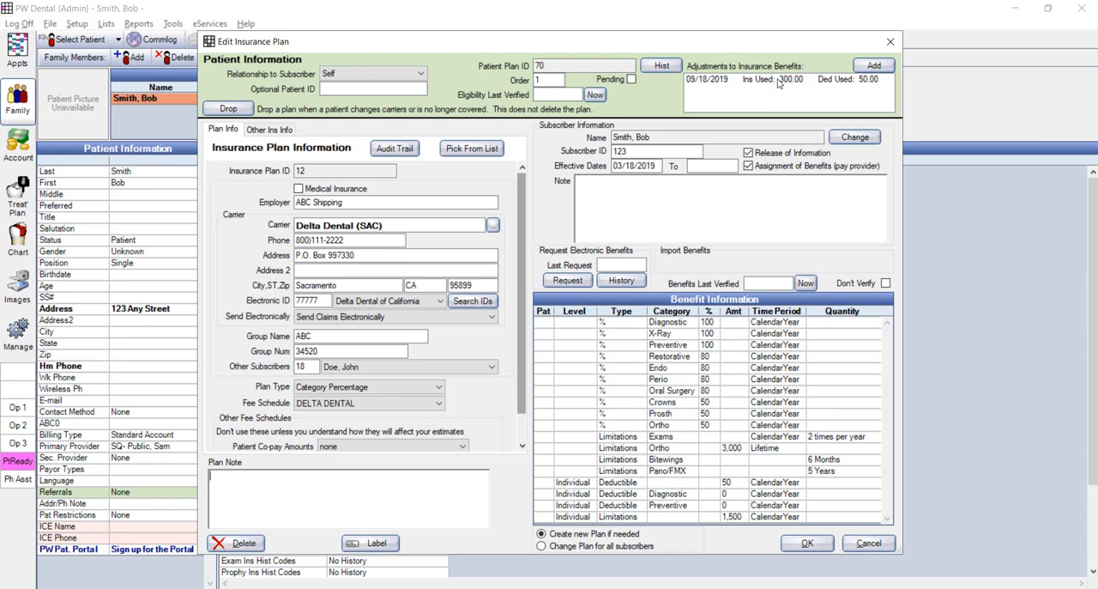
pyautogui.click(872, 66)
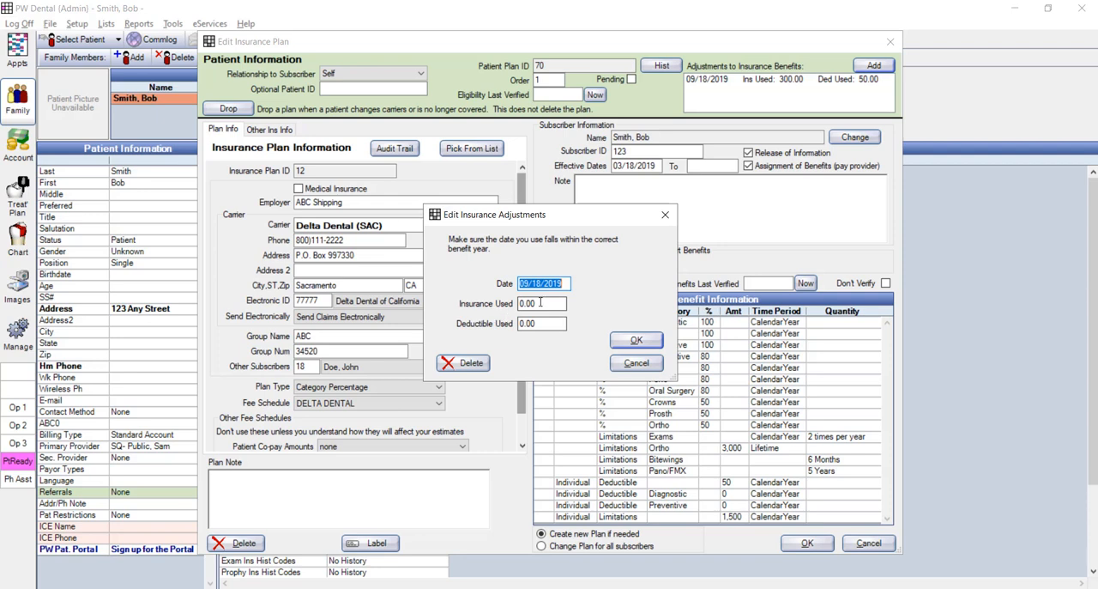
pyautogui.press('Tab')
pyautogui.write('85')
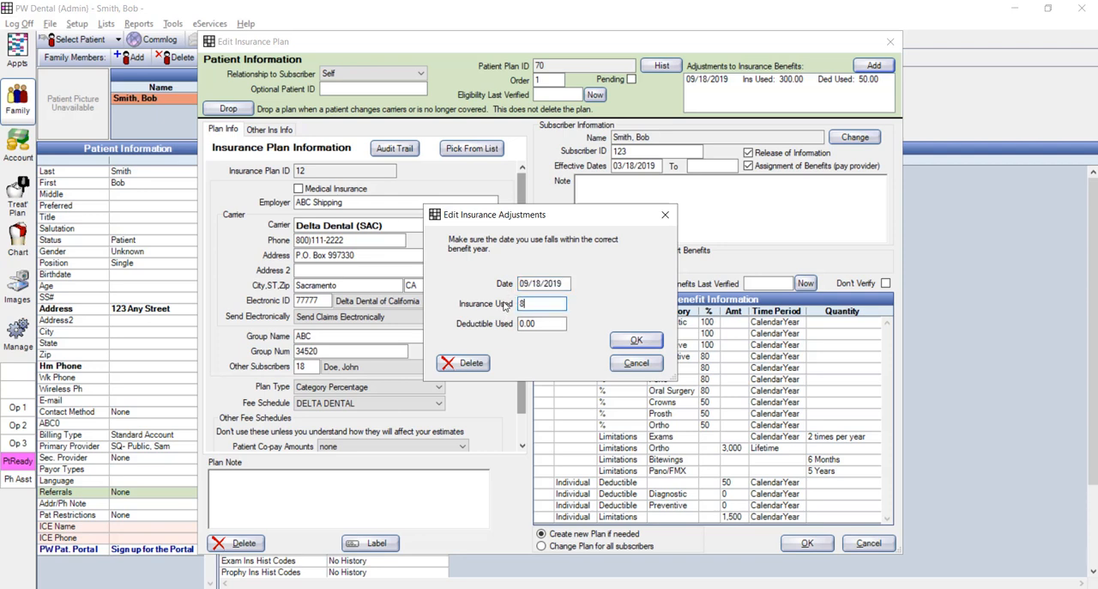
pyautogui.press('BackSpace')
pyautogui.press('BackSpace')
pyautogui.write('500')
pyautogui.press('Tab')
pyautogui.write('75')
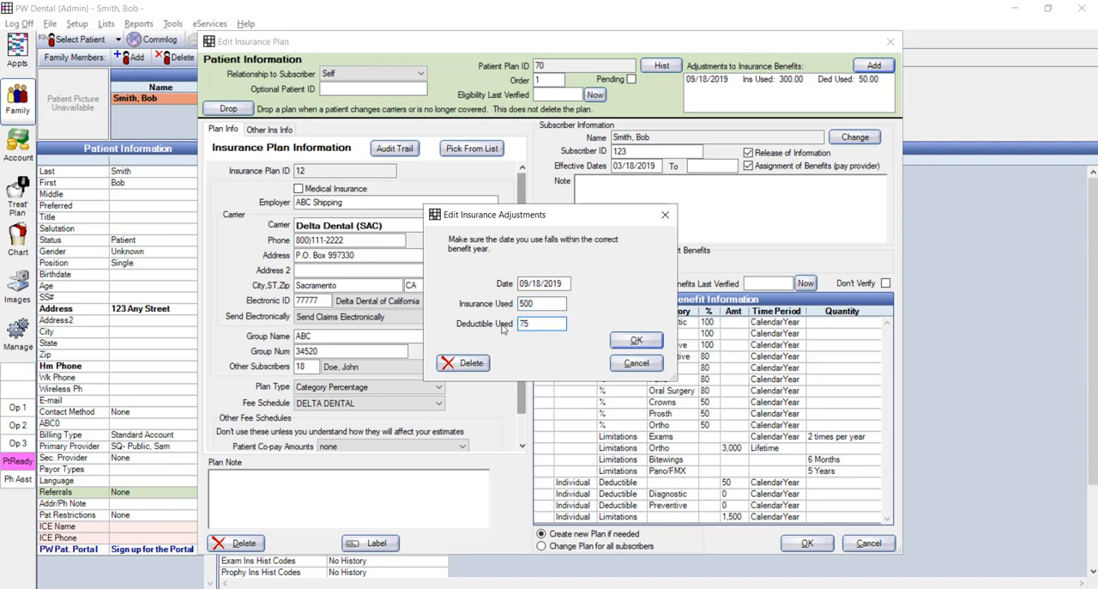
pyautogui.click(619, 364)
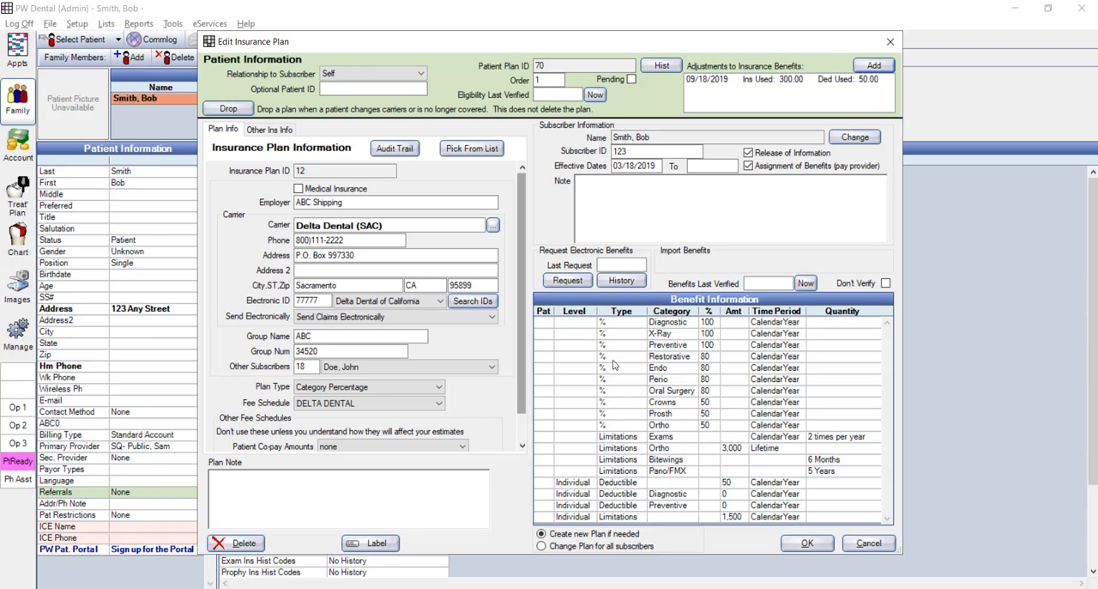
# - Draft another insurance benefit adjustment with 300 insurance used, and discard it
pyautogui.click(868, 67)
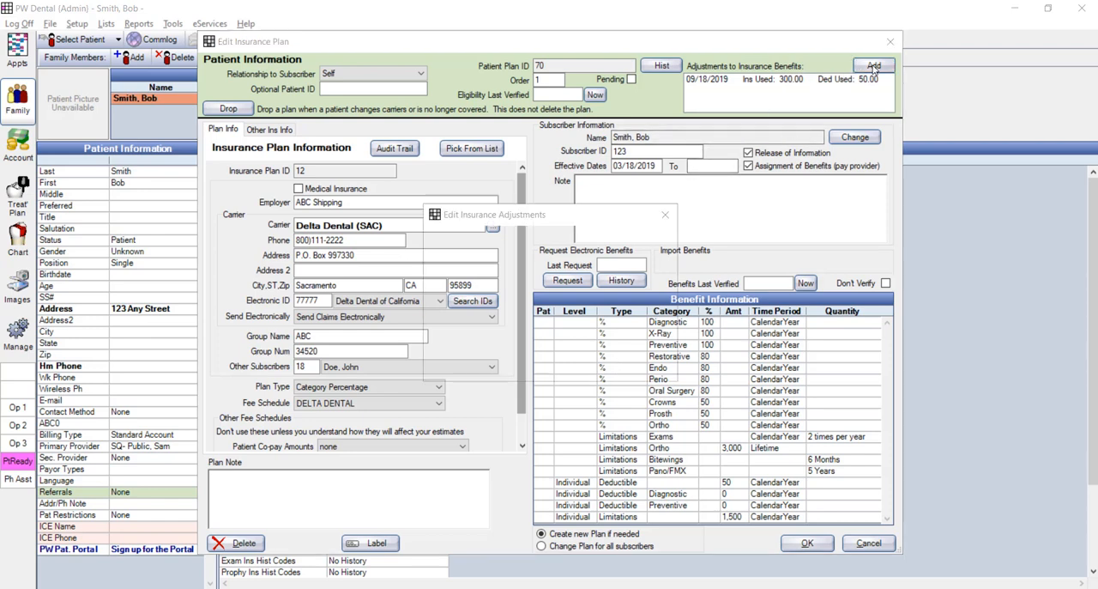
pyautogui.click(537, 302)
pyautogui.moveTo(536, 303); pyautogui.dragTo(519, 303)
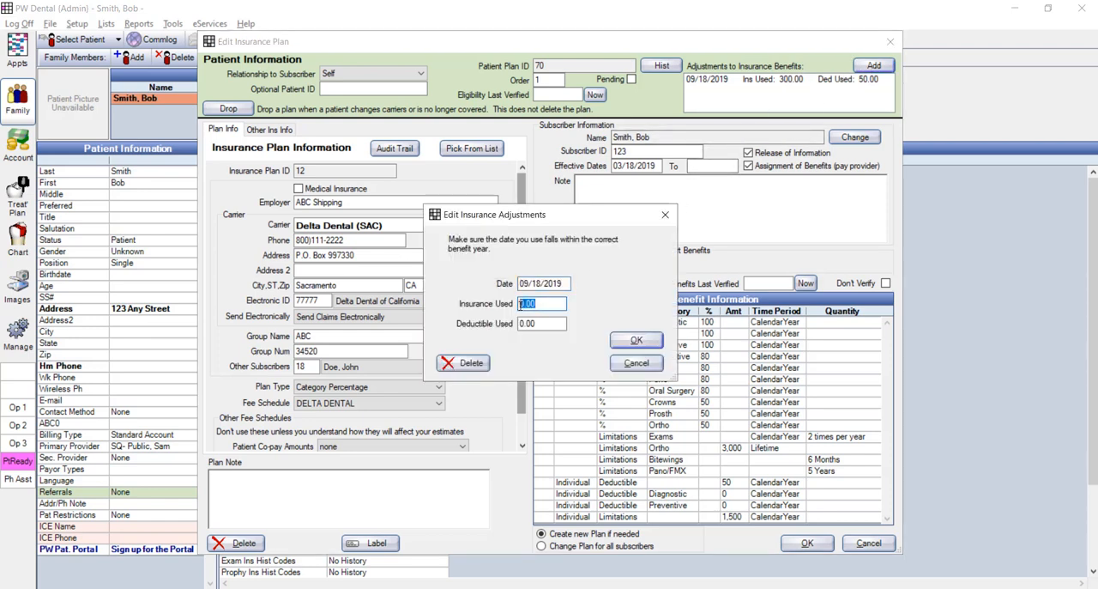
pyautogui.write('3')
pyautogui.write('00')
pyautogui.click(626, 364)
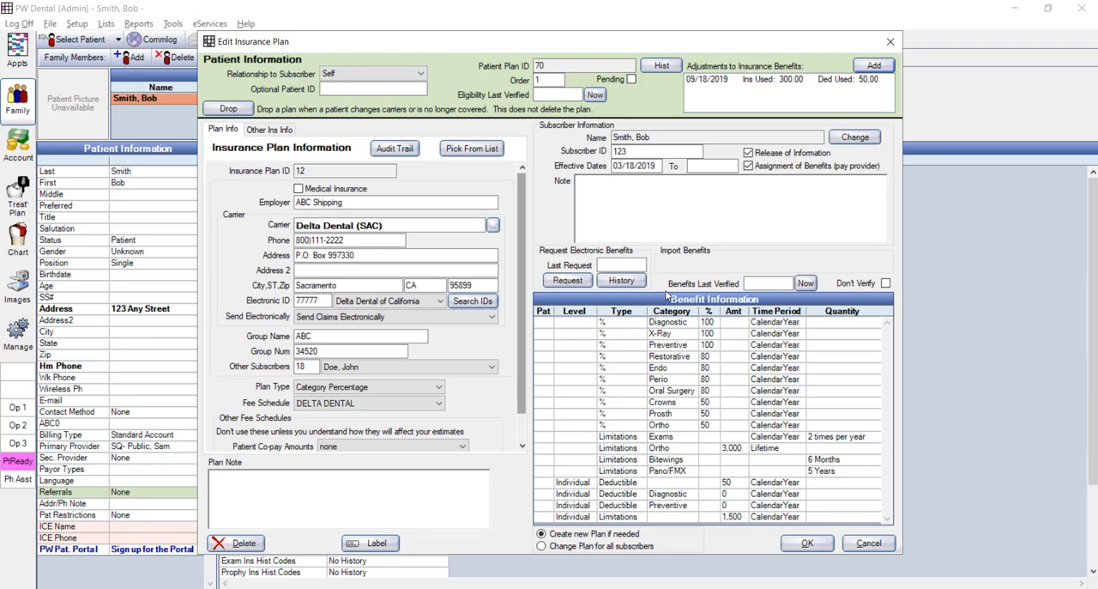
# - Draft a negative benefit adjustment of -200 insurance used, discard it, and close the insurance plan without saving
pyautogui.click(859, 66)
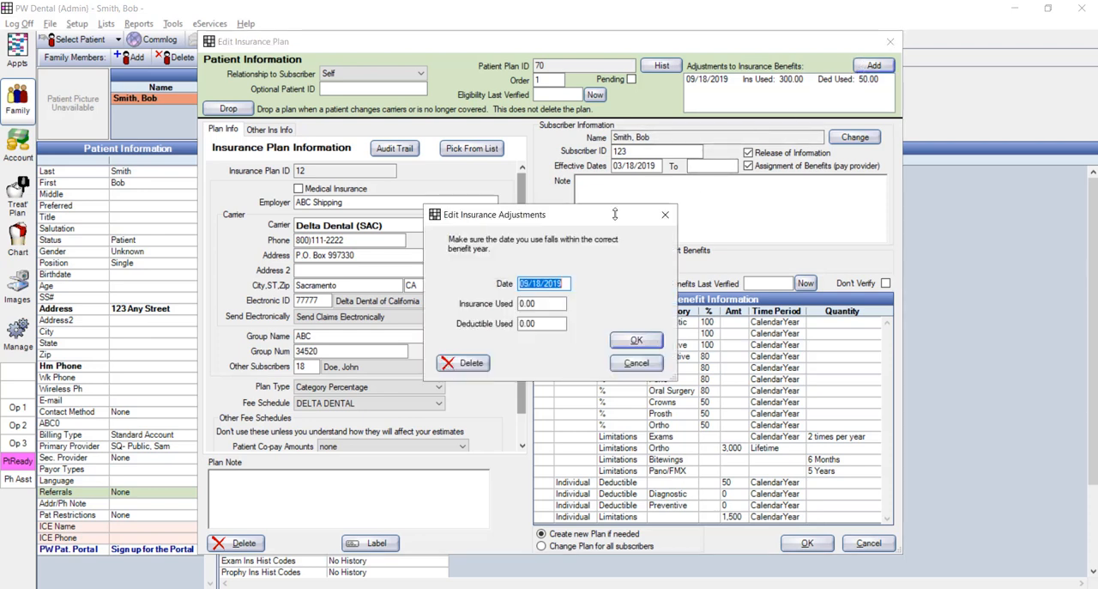
pyautogui.moveTo(532, 305); pyautogui.dragTo(511, 312)
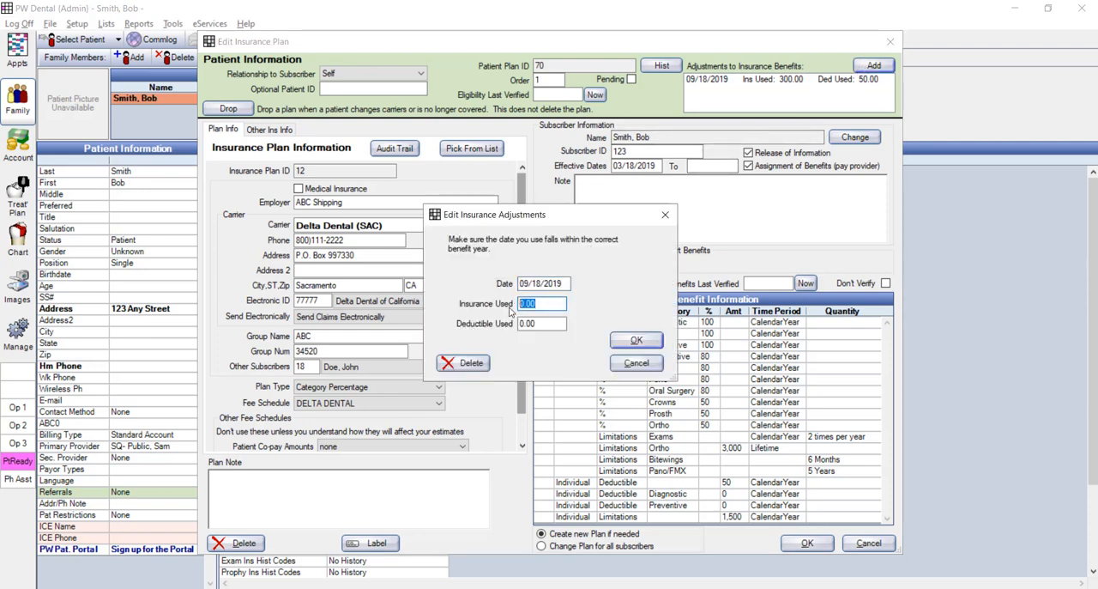
pyautogui.press('BackSpace')
pyautogui.write('-200')
pyautogui.click(636, 363)
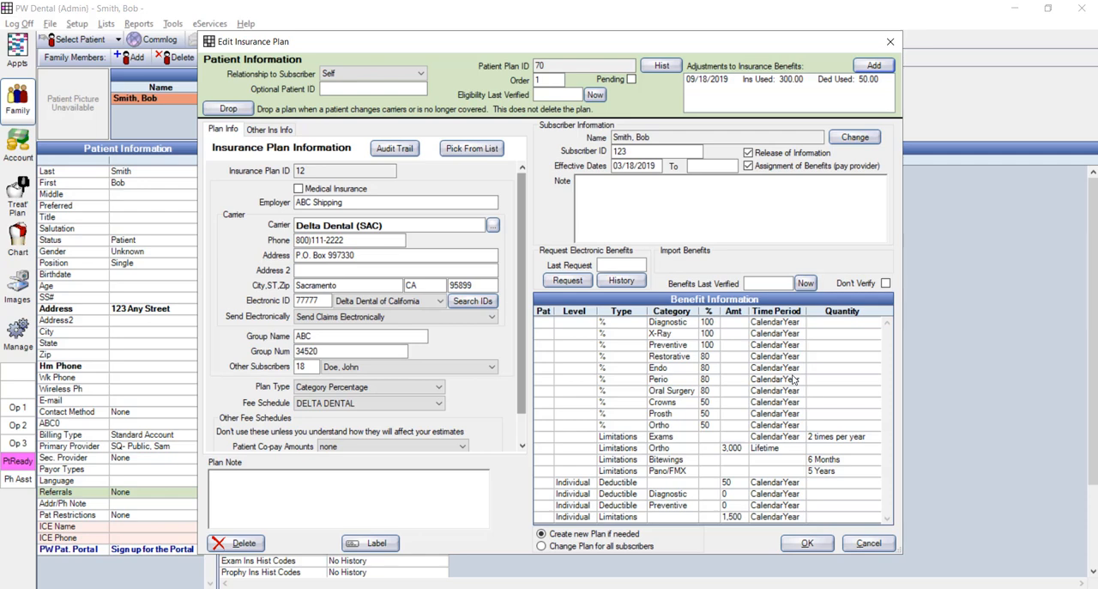
pyautogui.click(865, 543)
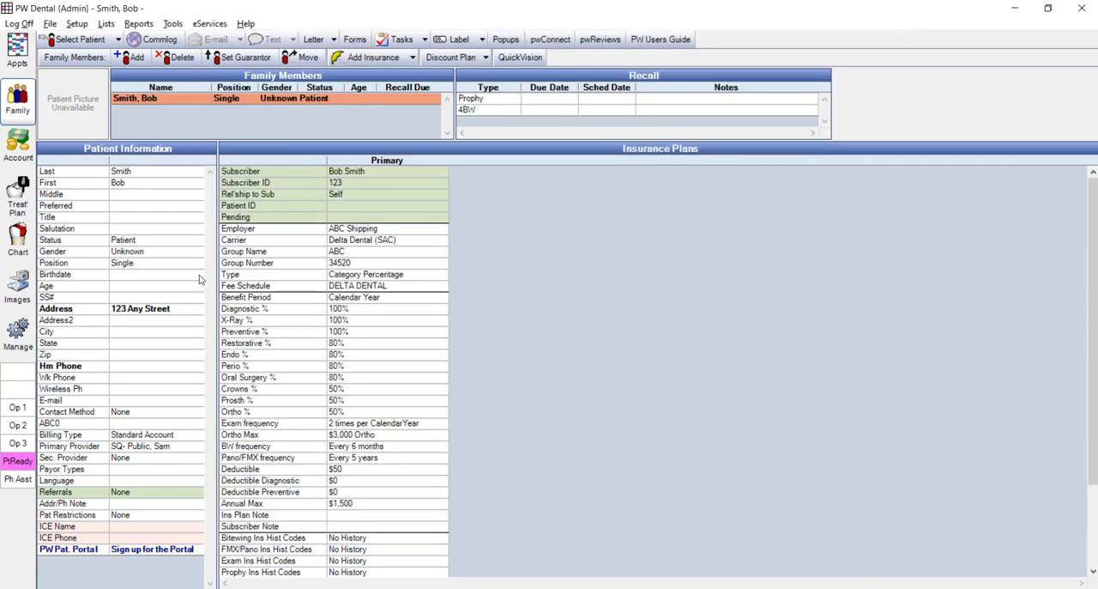
# - Examine the patient's individual insurance maximum, deductible, used and remaining amounts in the treatment plan and in the account
pyautogui.click(10, 200)
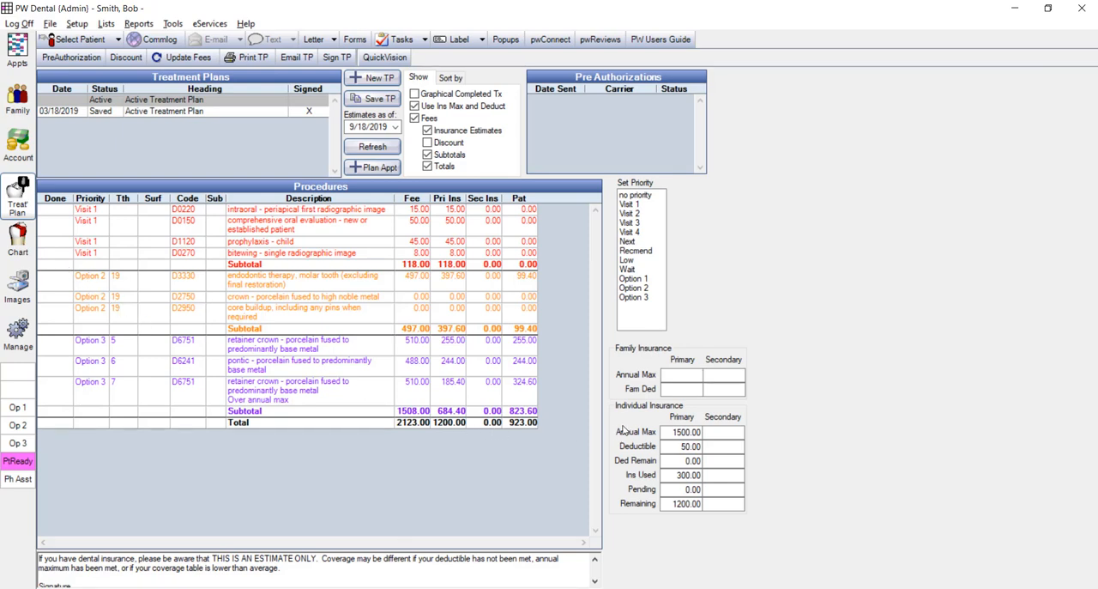
pyautogui.click(678, 432)
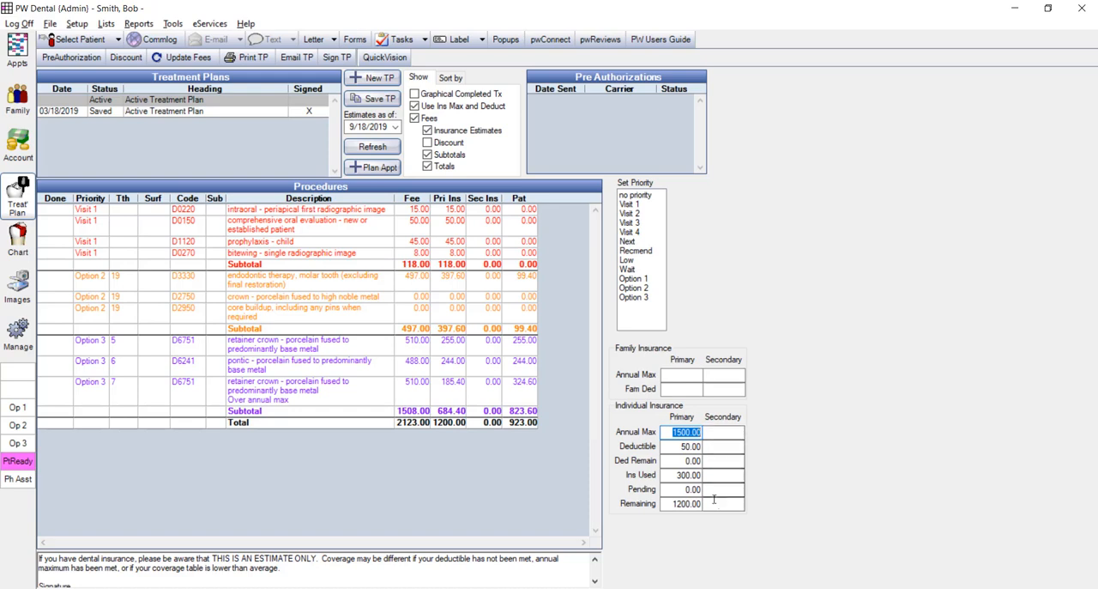
pyautogui.press('Tab')
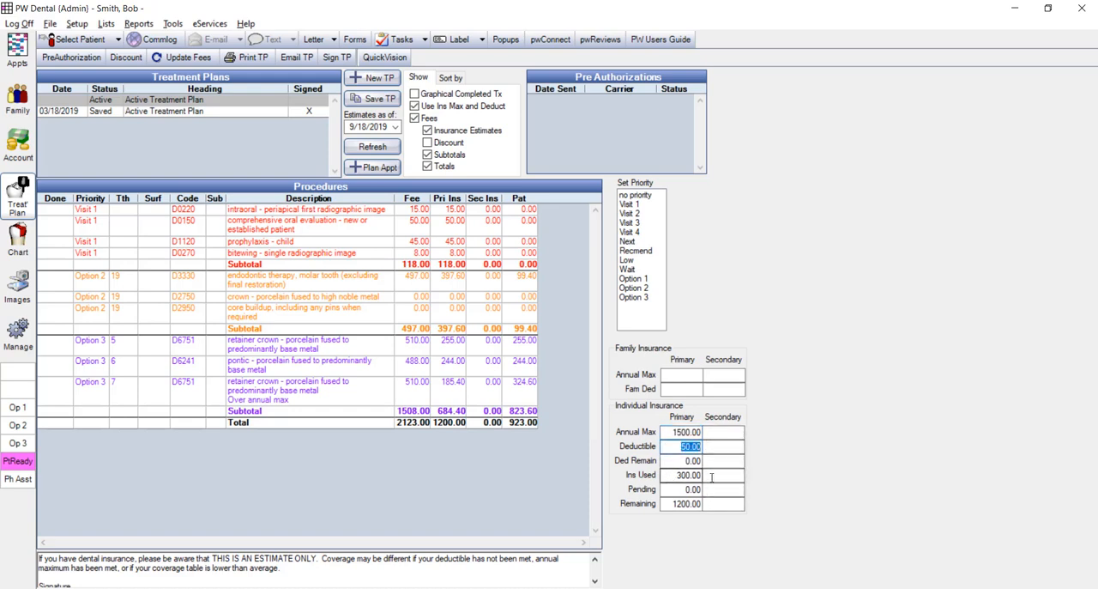
pyautogui.click(711, 475)
pyautogui.press('Tab')
pyautogui.press('Tab')
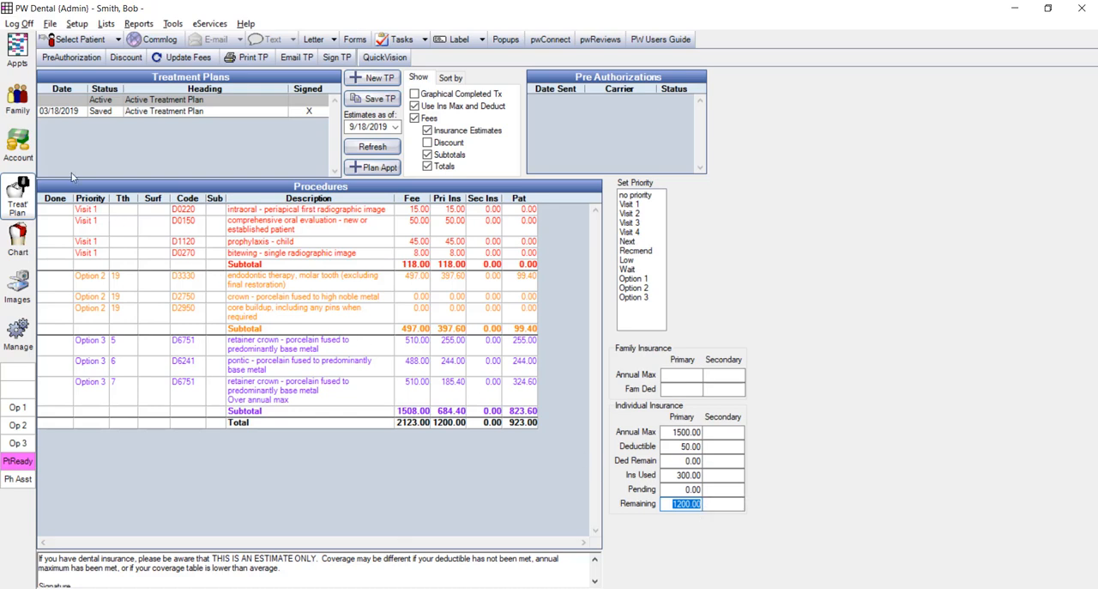
pyautogui.click(18, 153)
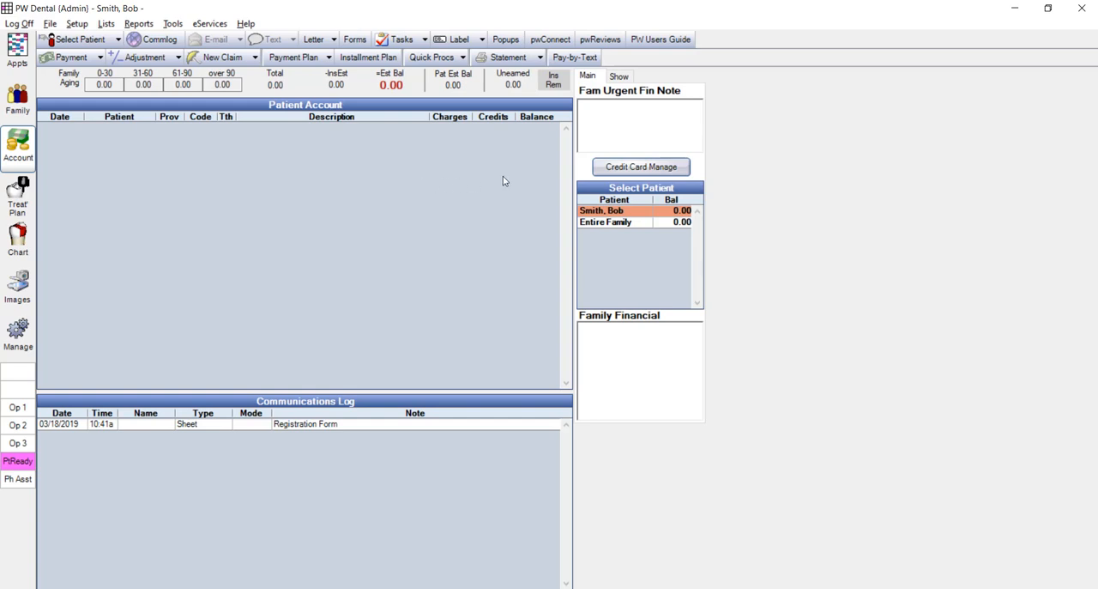
pyautogui.moveTo(556, 89)
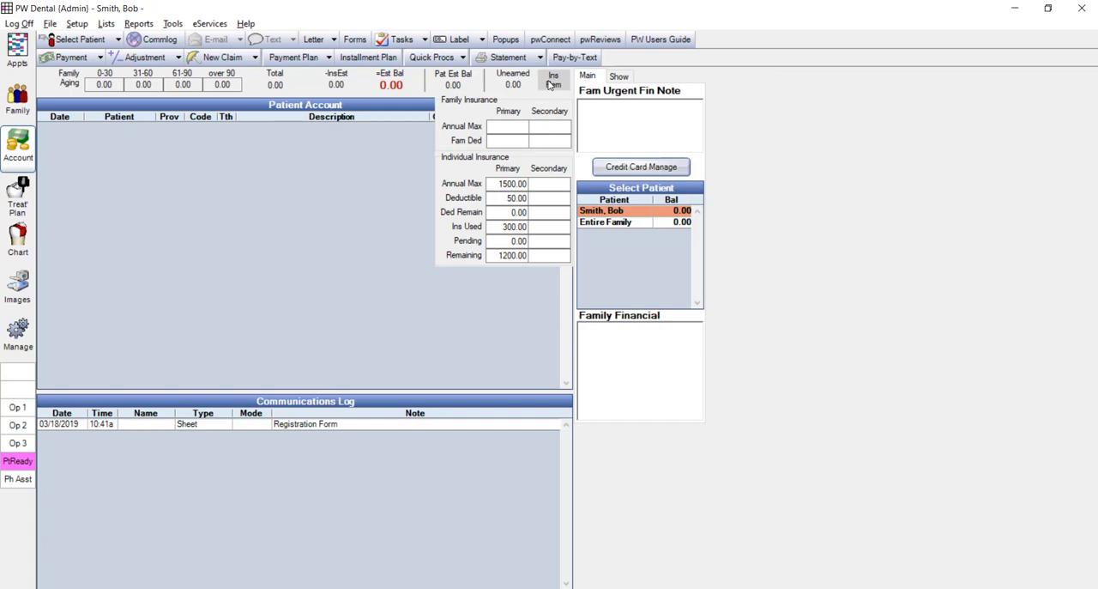
# - Switch to the other recently viewed patient's family record, and open the benefits of the Model Corp. CIGNA (CT) plan for editing
pyautogui.click(17, 101)
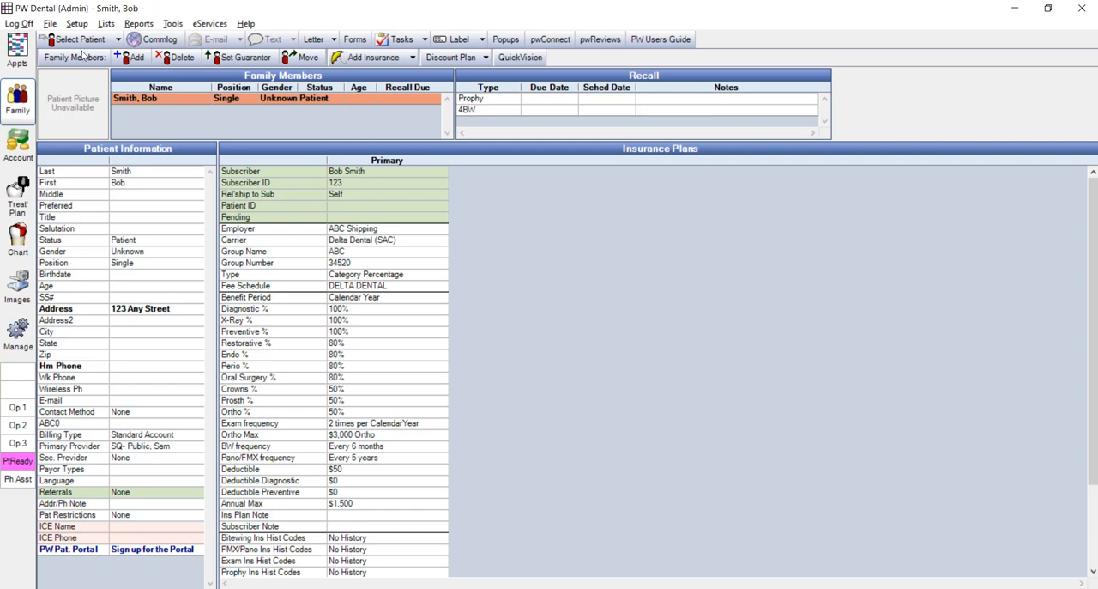
pyautogui.click(119, 40)
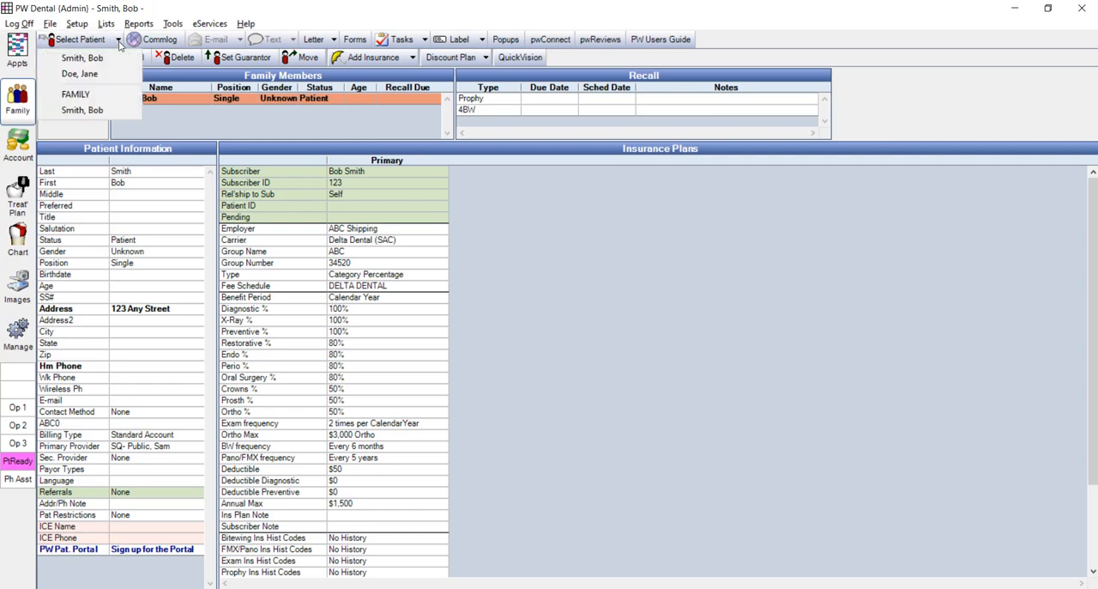
pyautogui.click(93, 76)
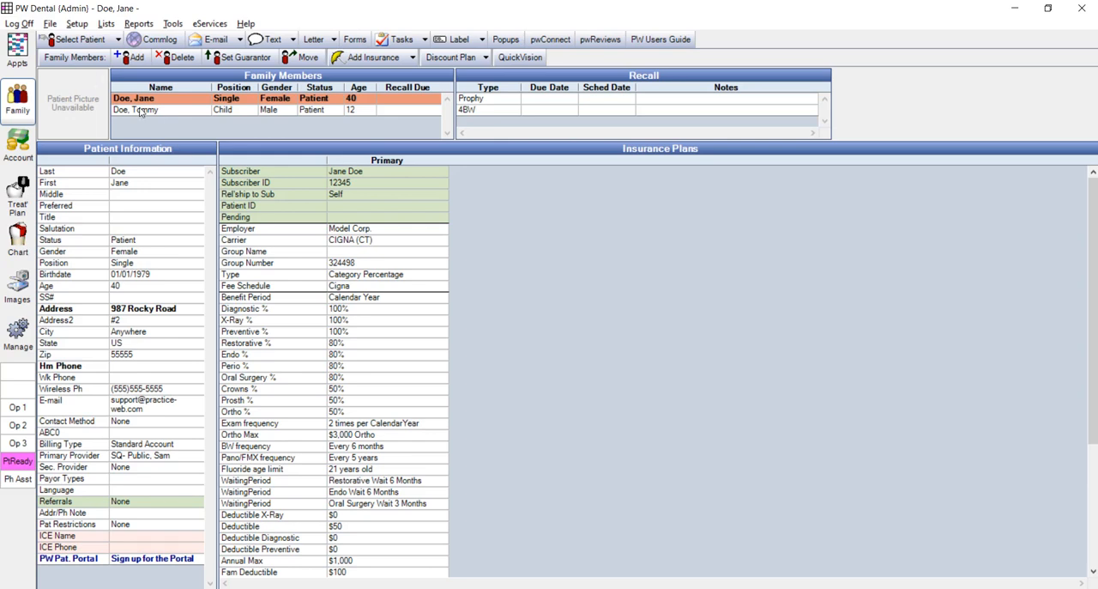
pyautogui.doubleClick(383, 322)
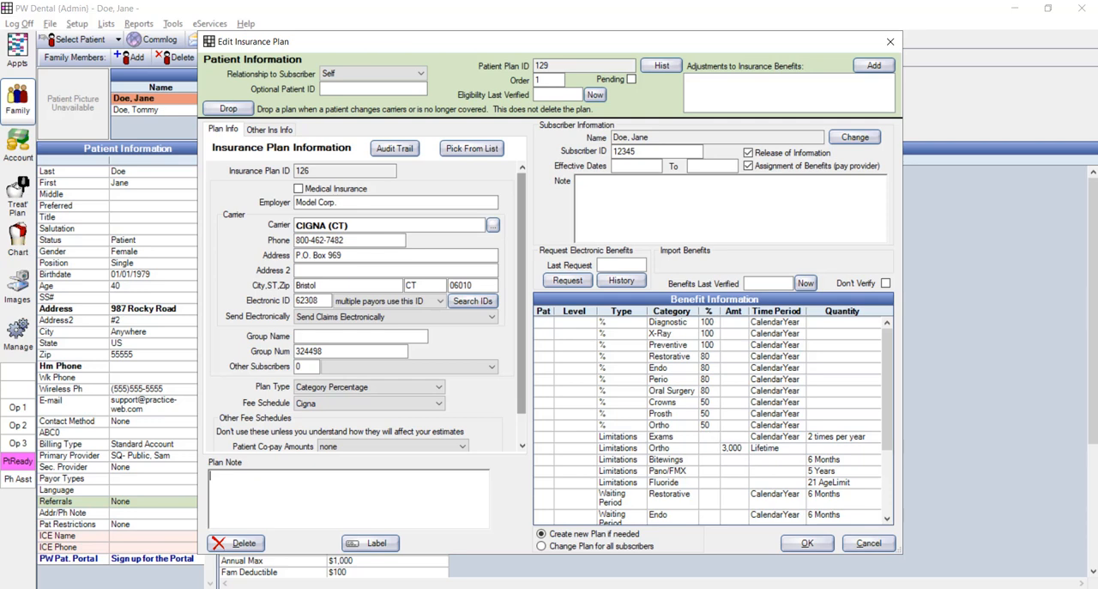
pyautogui.doubleClick(645, 386)
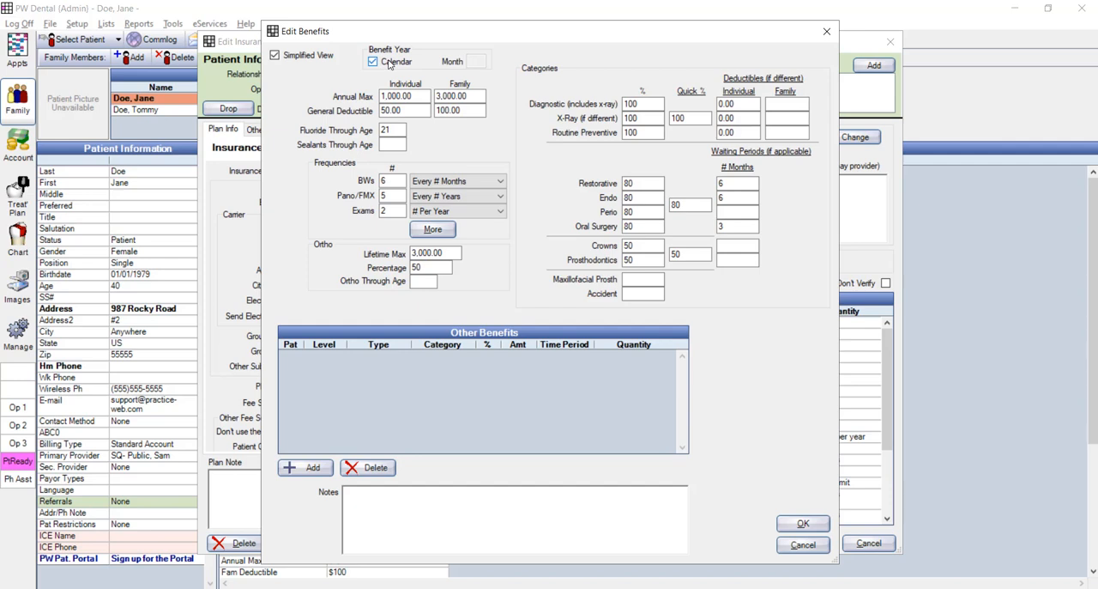
# - Turn off the calendar benefit year and set the benefit year's starting month to 6
pyautogui.click(390, 63)
pyautogui.click(475, 60)
pyautogui.write('6')
pyautogui.click(404, 96)
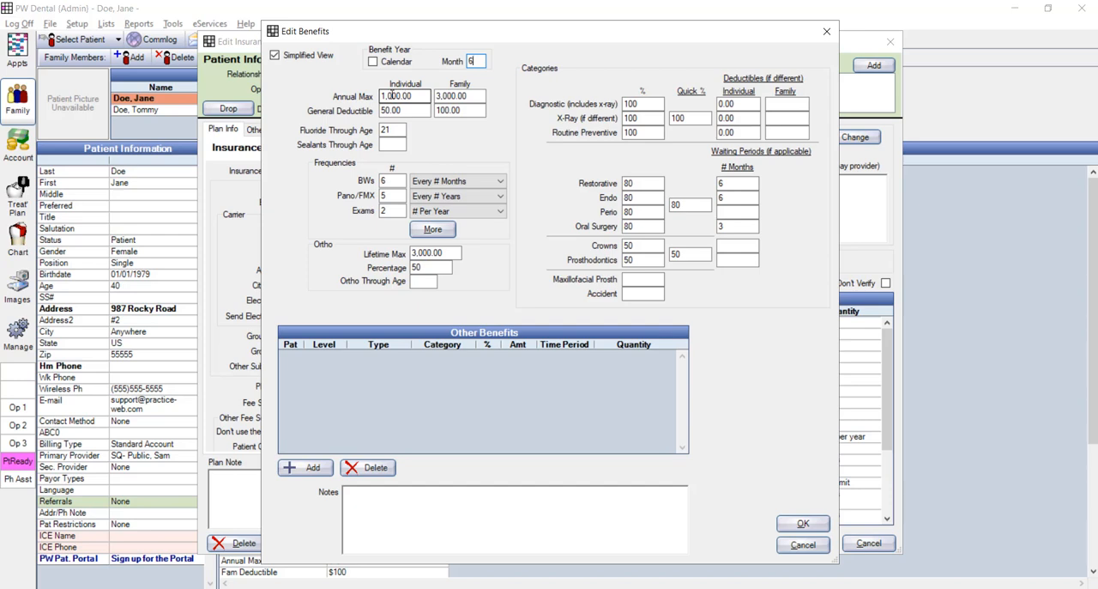
pyautogui.click(458, 96)
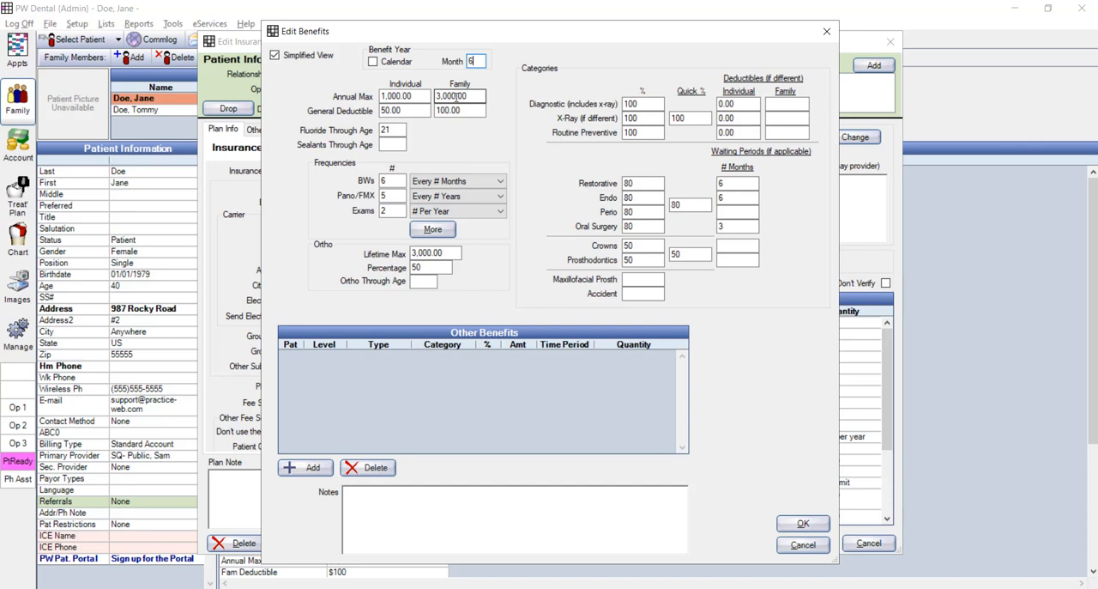
pyautogui.click(404, 109)
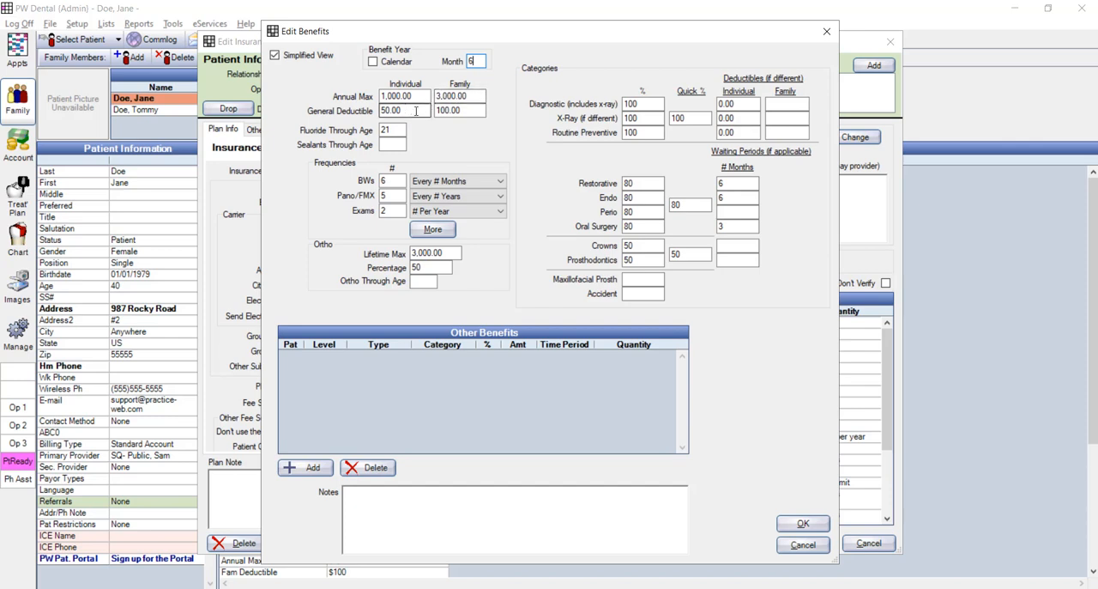
# - Clear the family annual maximum and the family general deductible in the plan's benefits
pyautogui.click(465, 110)
pyautogui.doubleClick(417, 99)
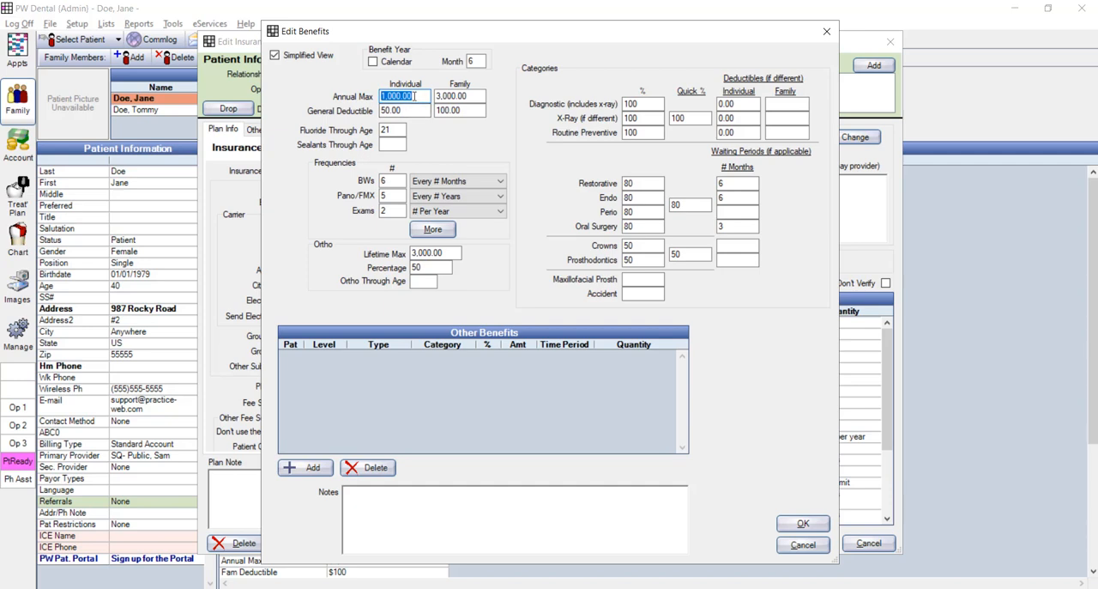
pyautogui.doubleClick(406, 110)
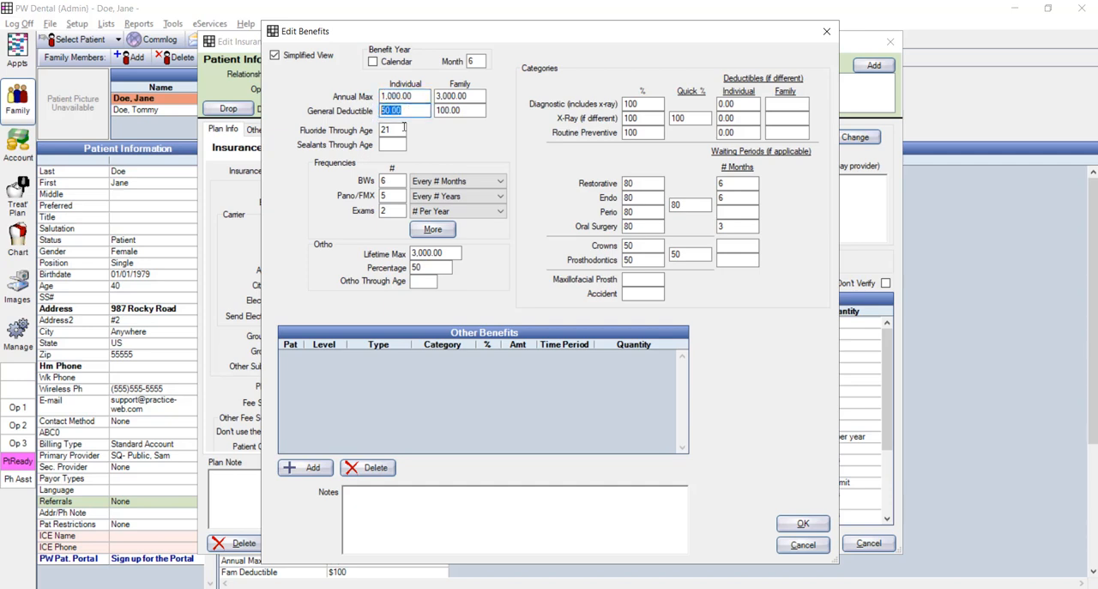
pyautogui.doubleClick(469, 96)
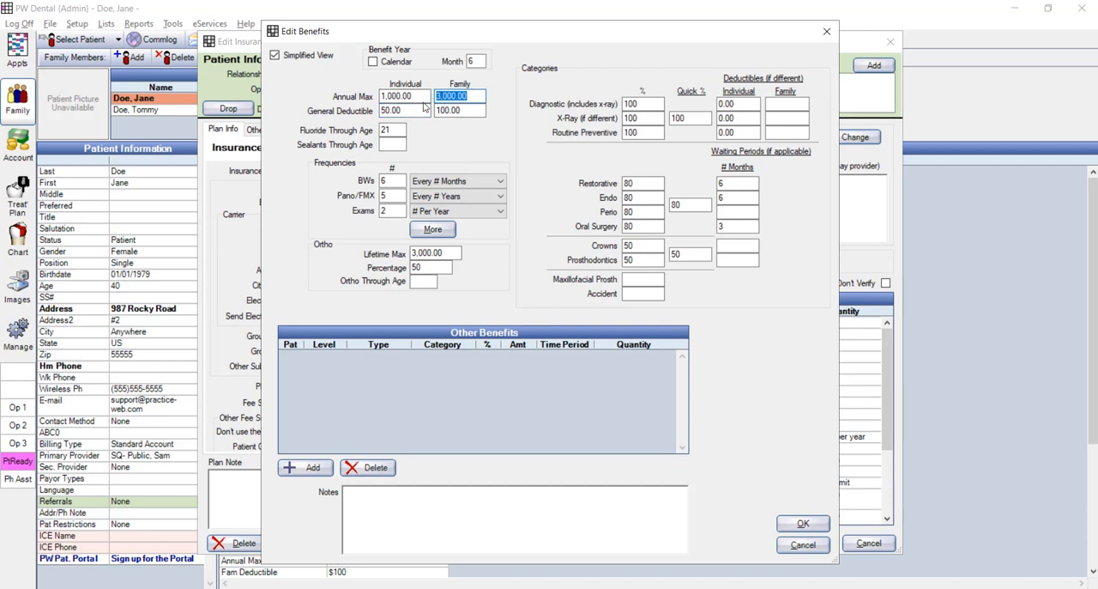
pyautogui.press('Delete')
pyautogui.press('Tab')
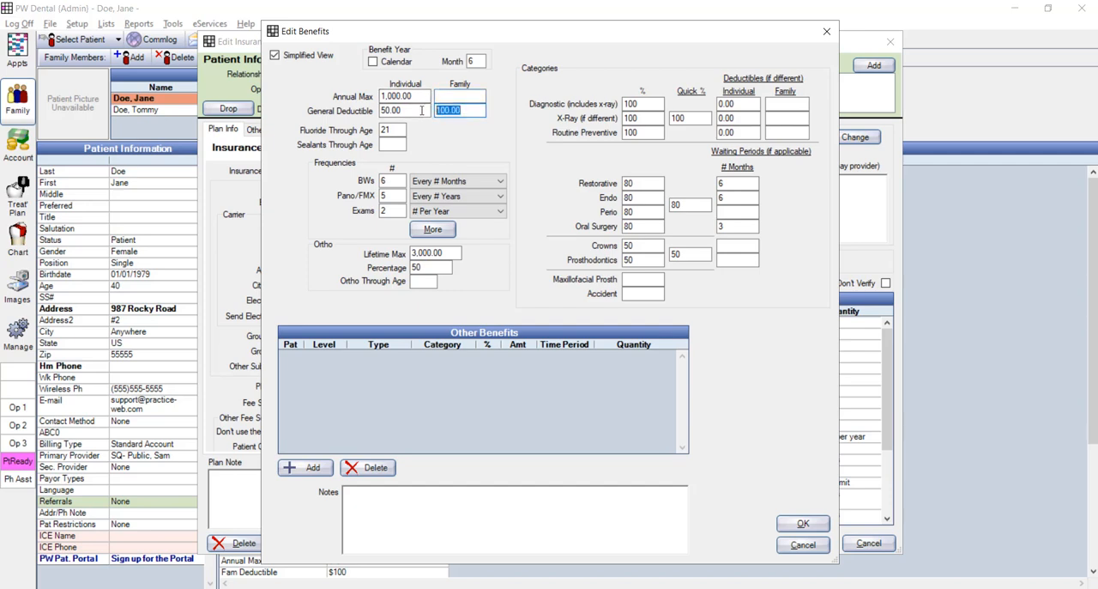
pyautogui.press('Delete')
# - Set the sealants age limit to 18, and save the benefits and the insurance plan
pyautogui.doubleClick(394, 130)
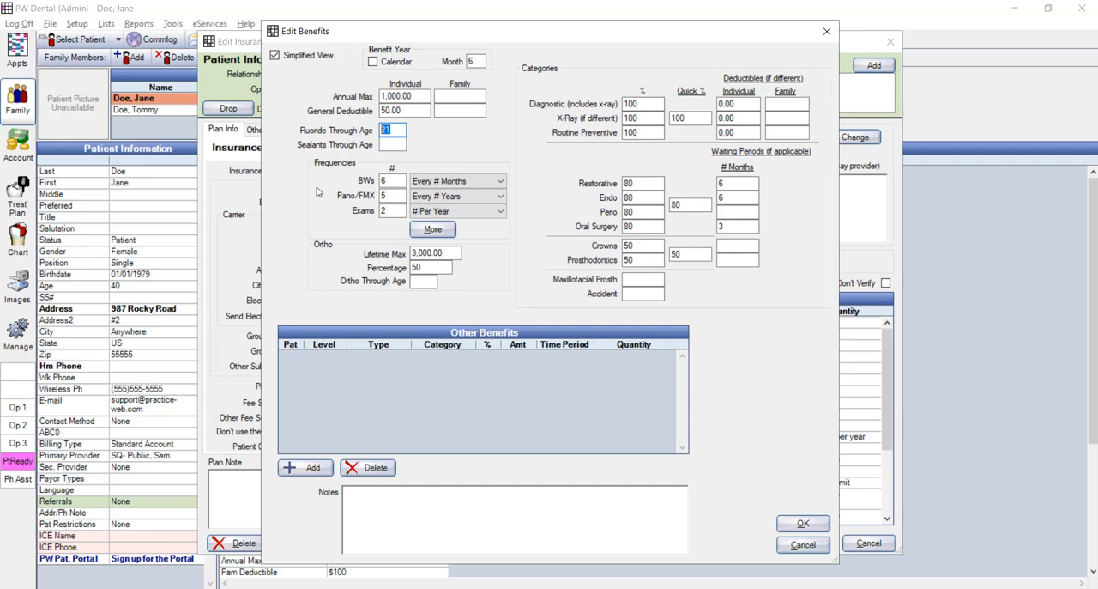
pyautogui.click(396, 145)
pyautogui.write('18')
pyautogui.click(798, 523)
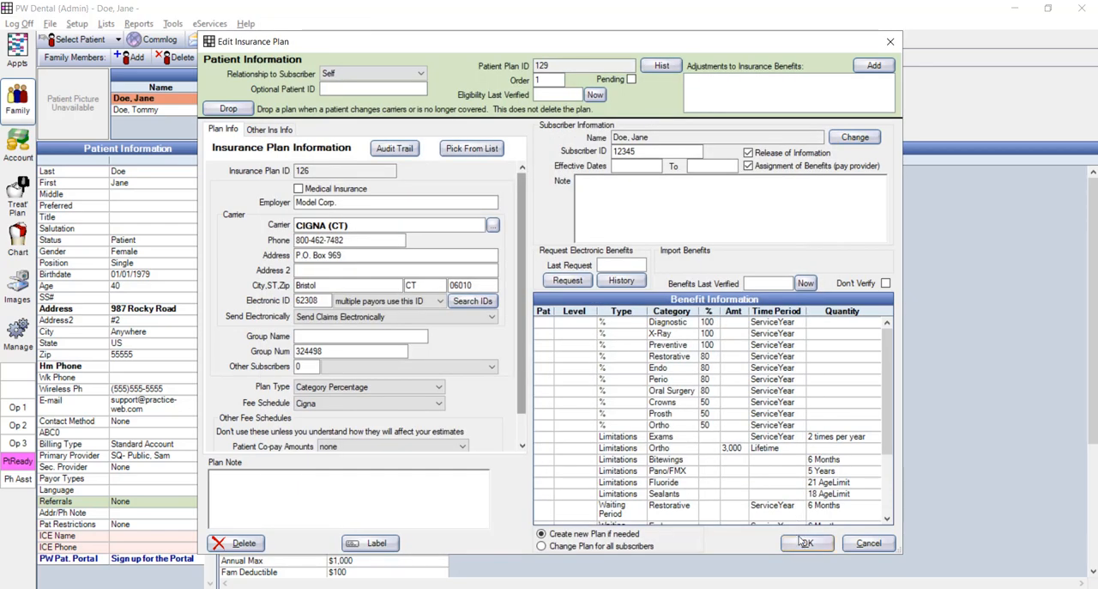
pyautogui.click(806, 542)
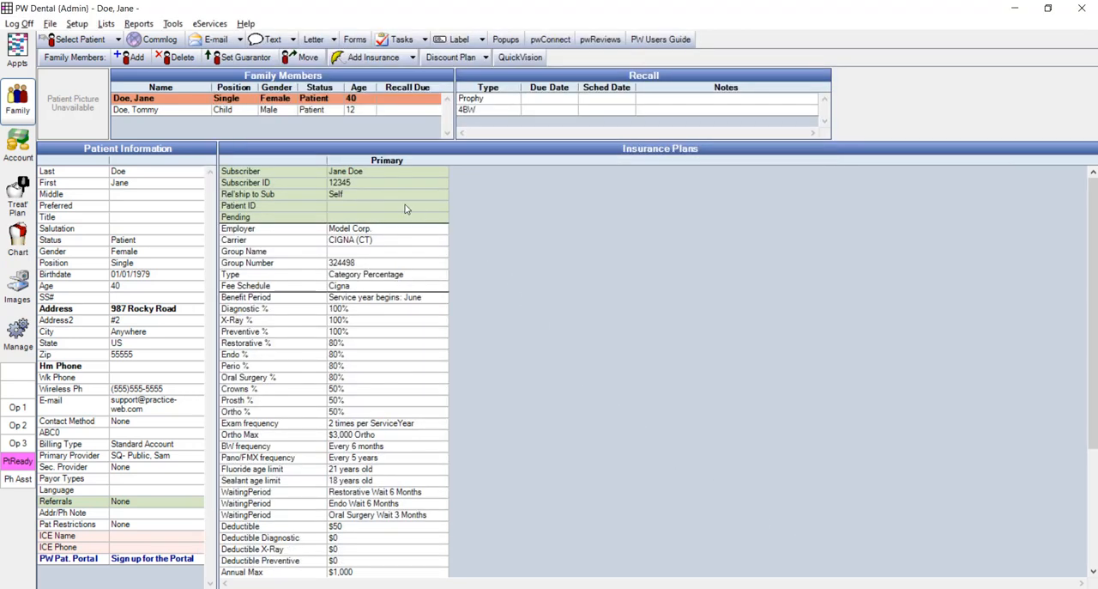
# - Examine the fluoride estimates in the treatment plans of the child family member and the adult subscriber
pyautogui.click(182, 112)
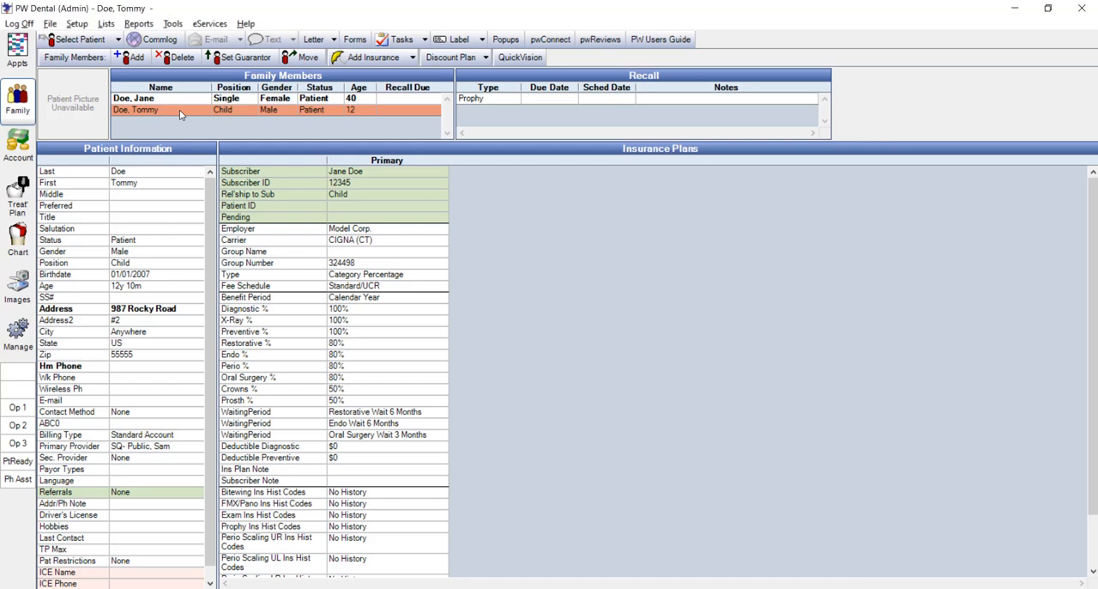
pyautogui.click(23, 198)
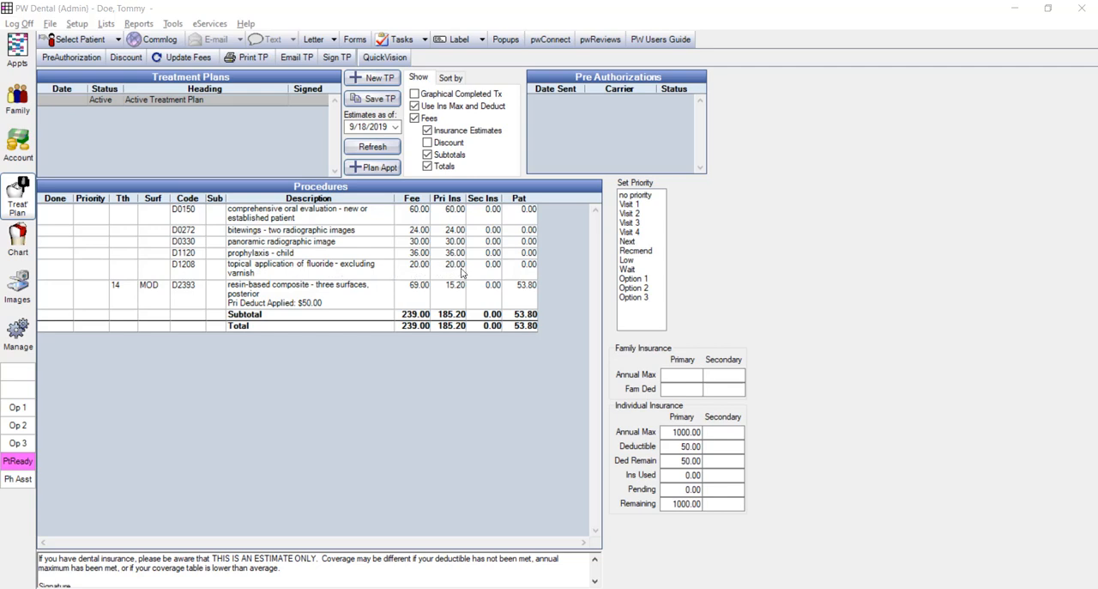
pyautogui.click(120, 40)
pyautogui.click(93, 73)
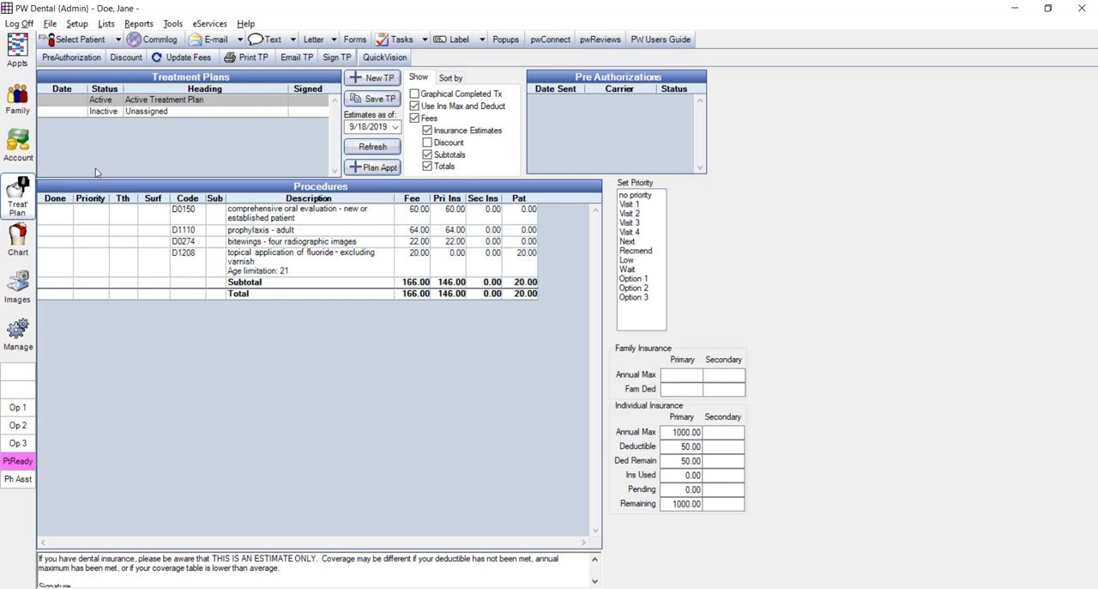
# - Review the bitewing and Pano/FMX frequency limits and their interval options in the CIGNA (CT) plan's benefits, and close the plan without saving
pyautogui.click(24, 109)
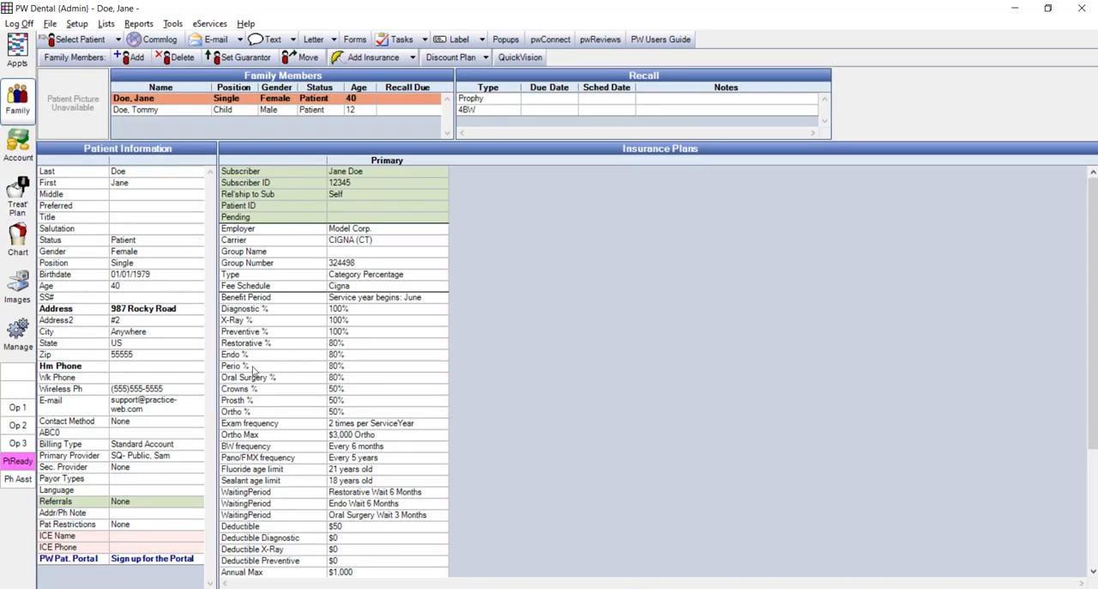
pyautogui.doubleClick(412, 380)
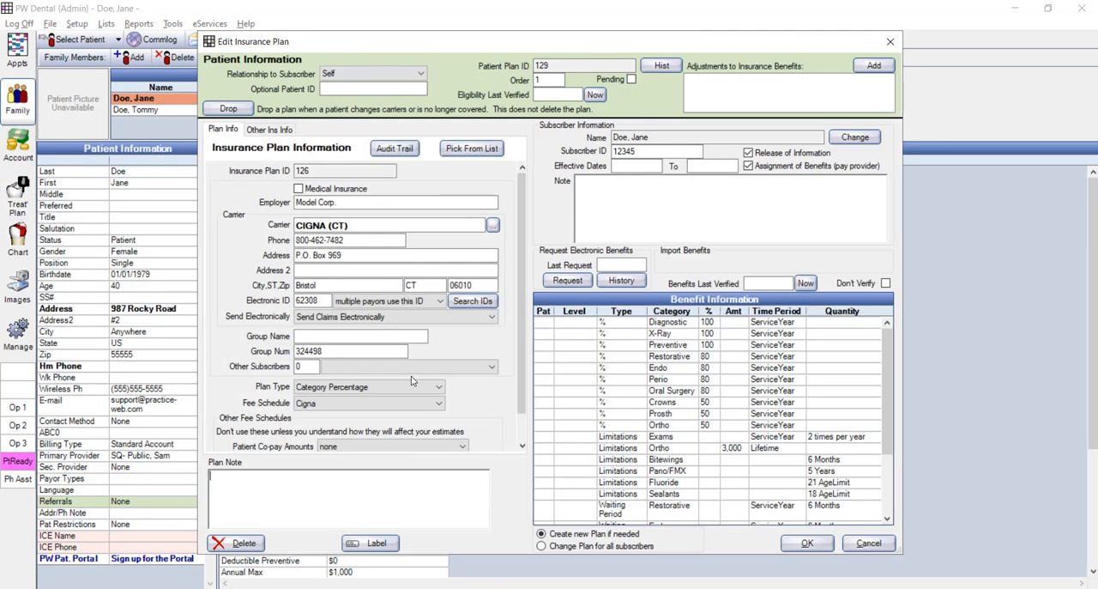
pyautogui.doubleClick(667, 364)
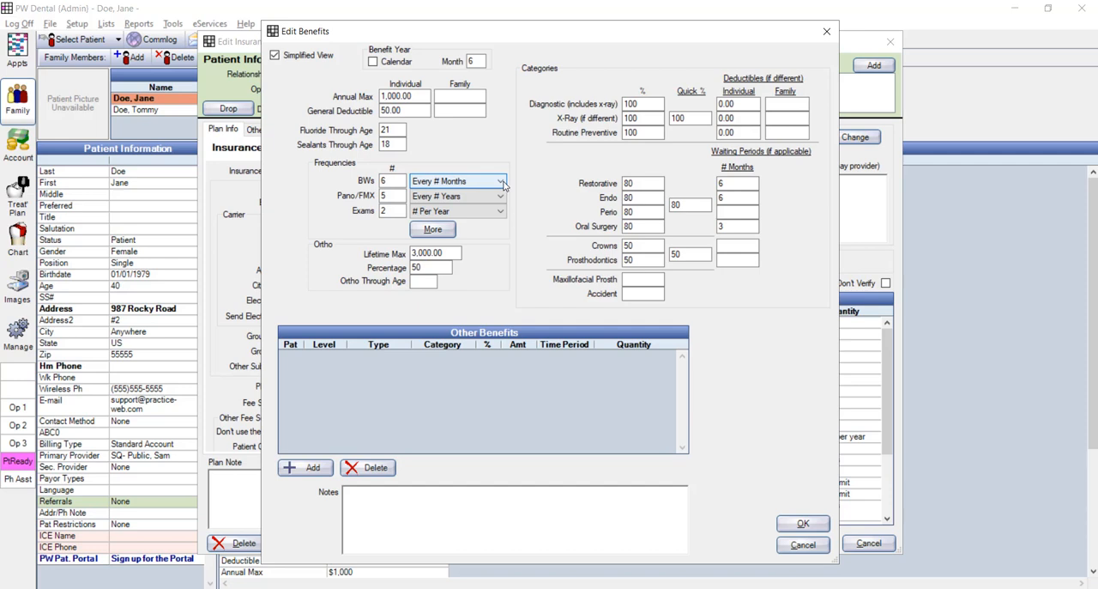
pyautogui.doubleClick(374, 181)
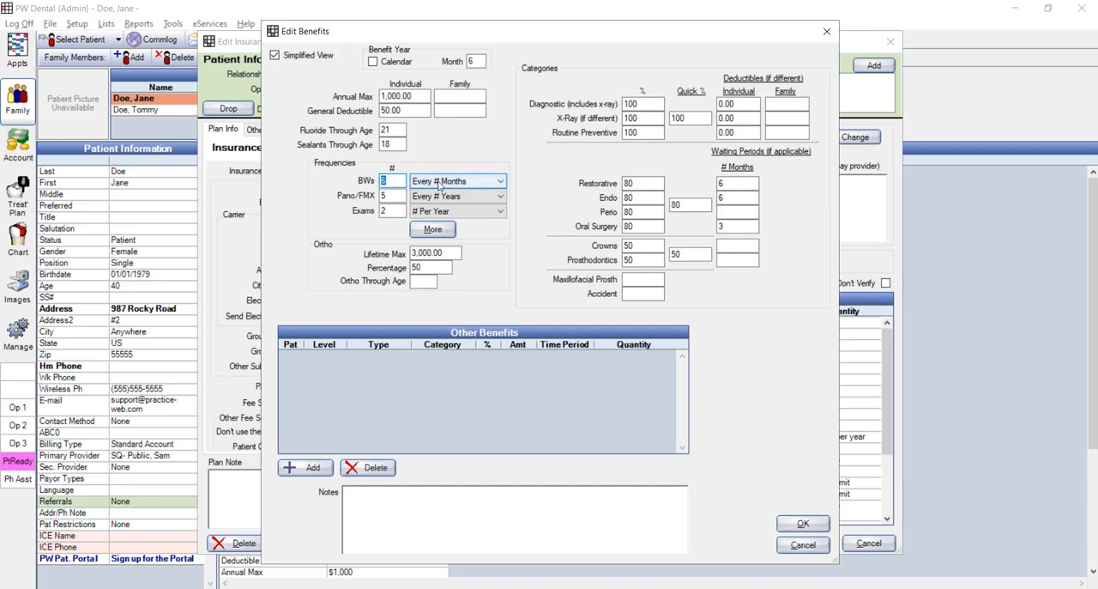
pyautogui.click(388, 196)
pyautogui.click(453, 198)
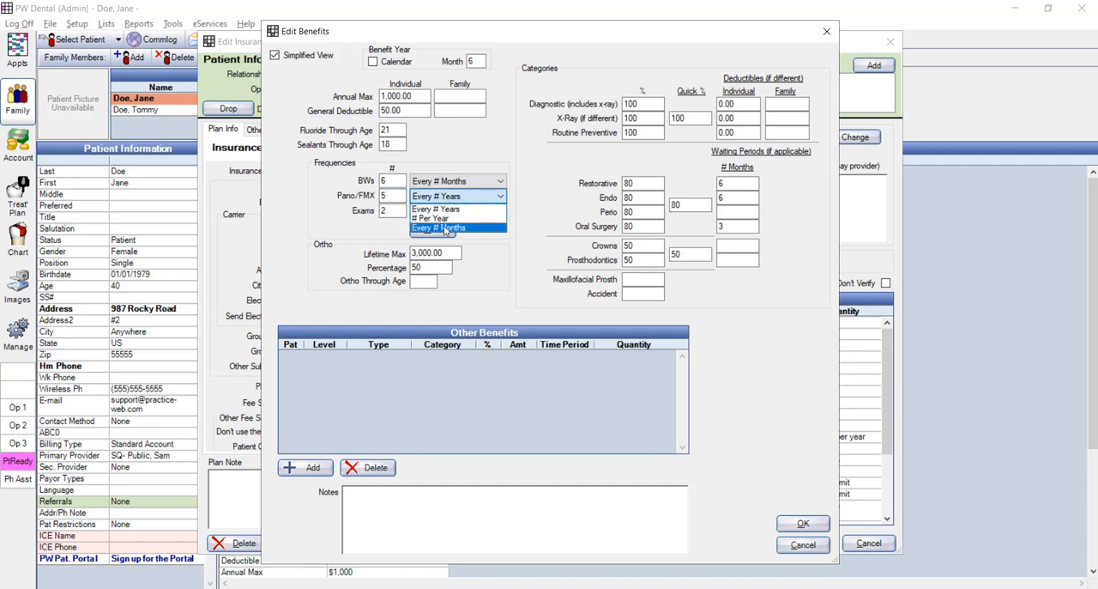
pyautogui.click(483, 256)
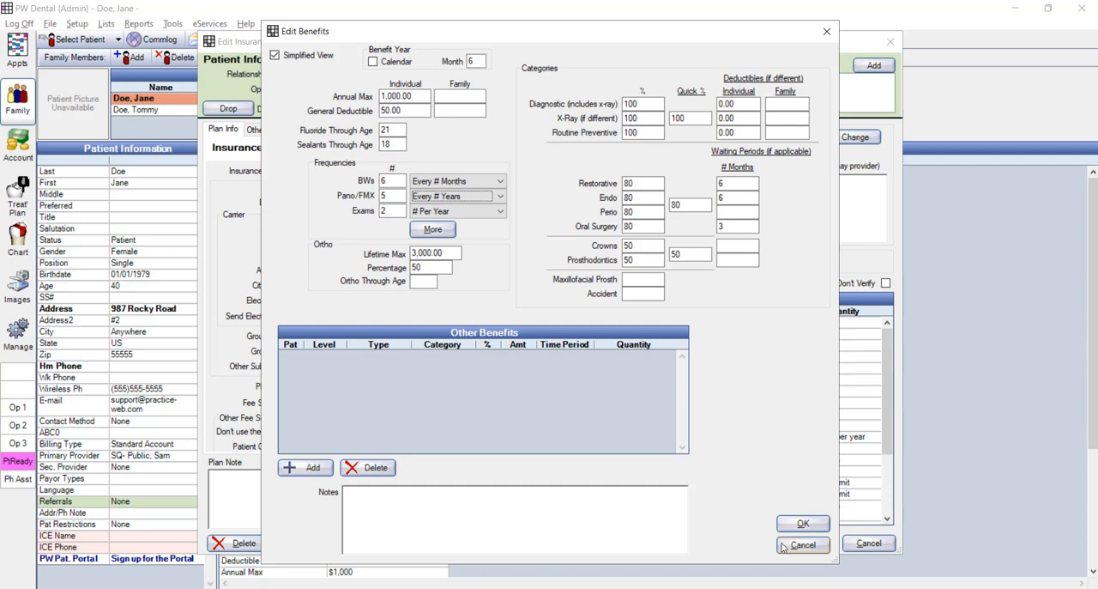
pyautogui.click(783, 546)
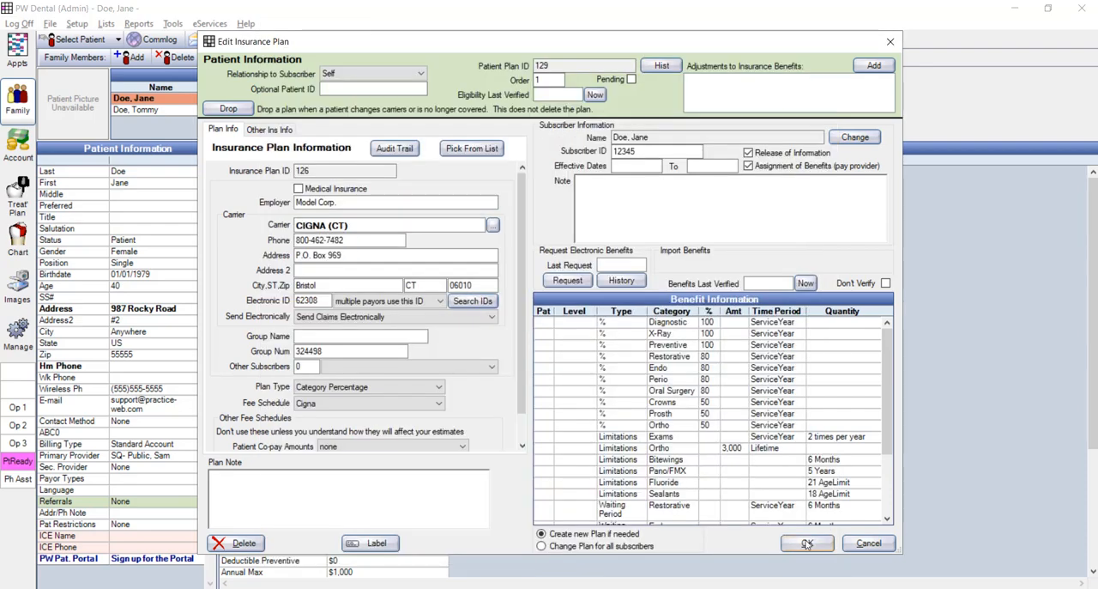
pyautogui.click(860, 549)
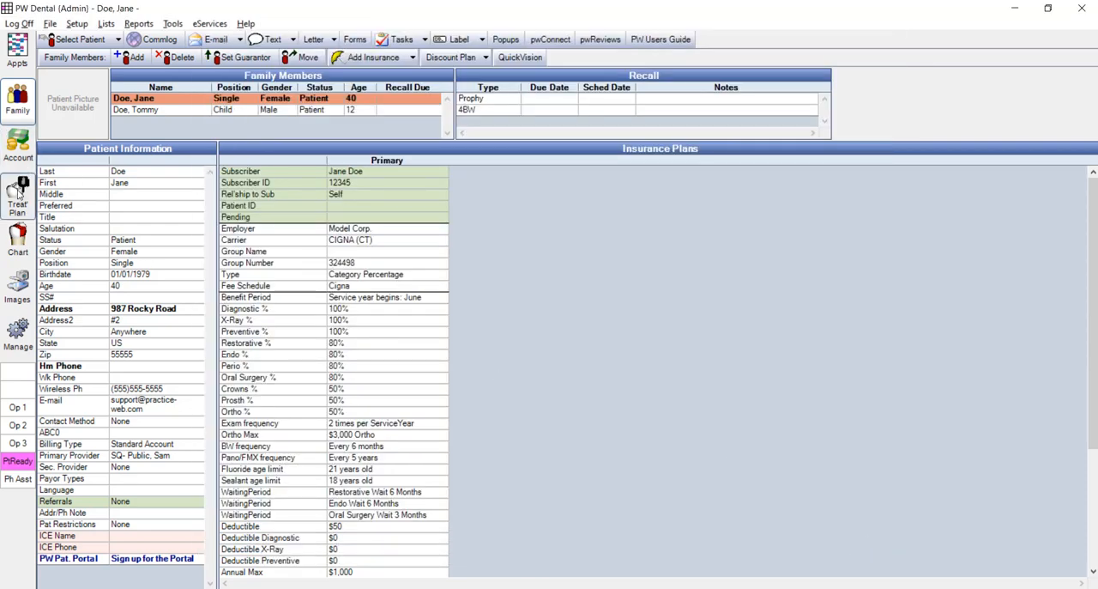
# - Inspect the insurance estimate and its override fields for the D0150 comprehensive oral evaluation in the treatment plan, and close it without saving
pyautogui.click(19, 195)
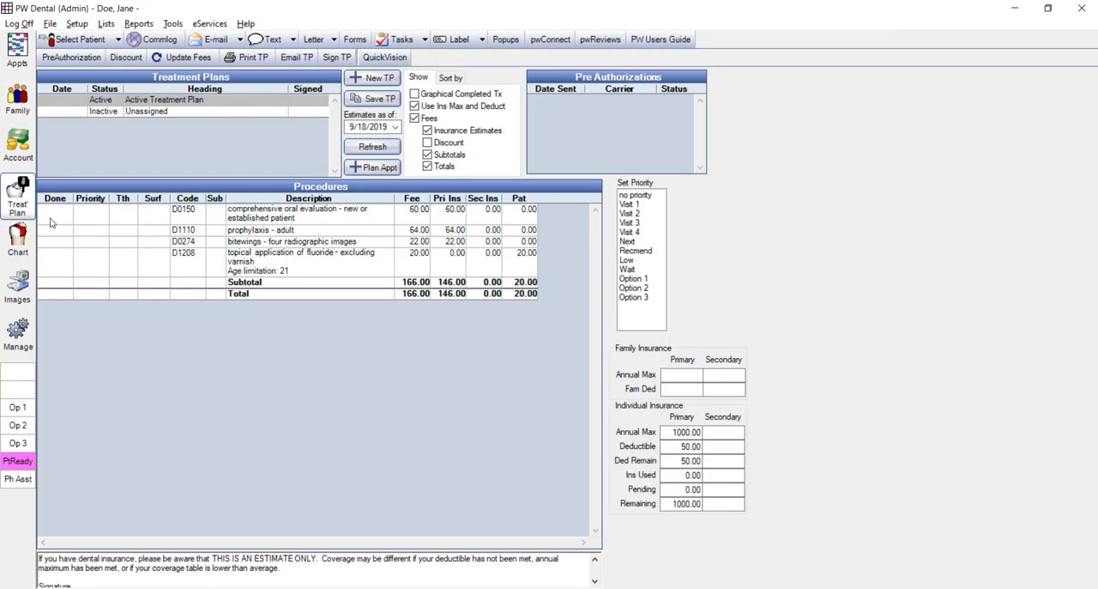
pyautogui.click(299, 217)
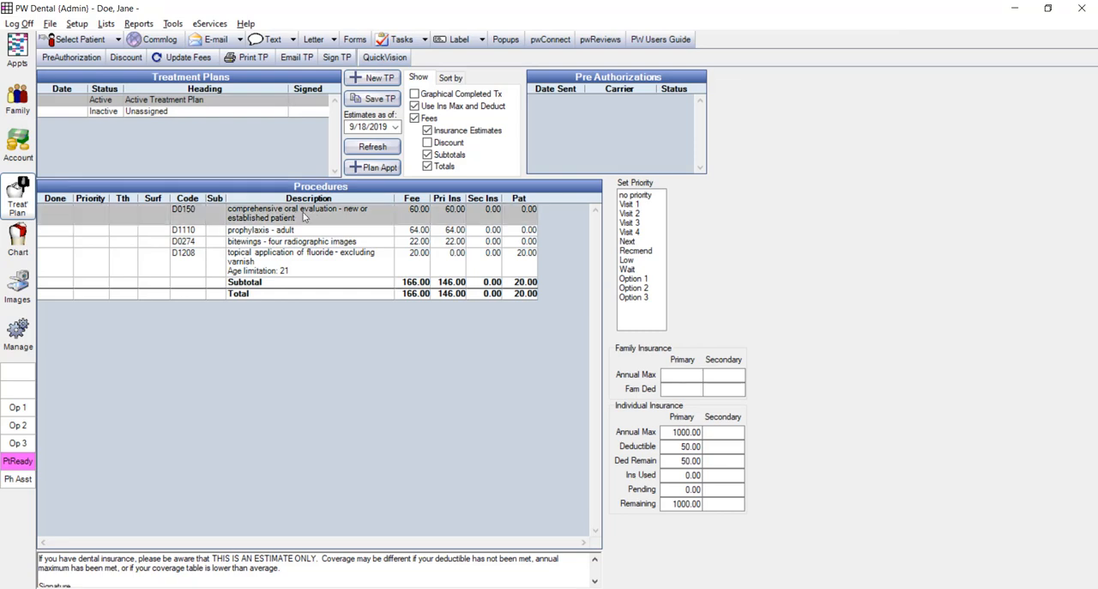
pyautogui.doubleClick(302, 217)
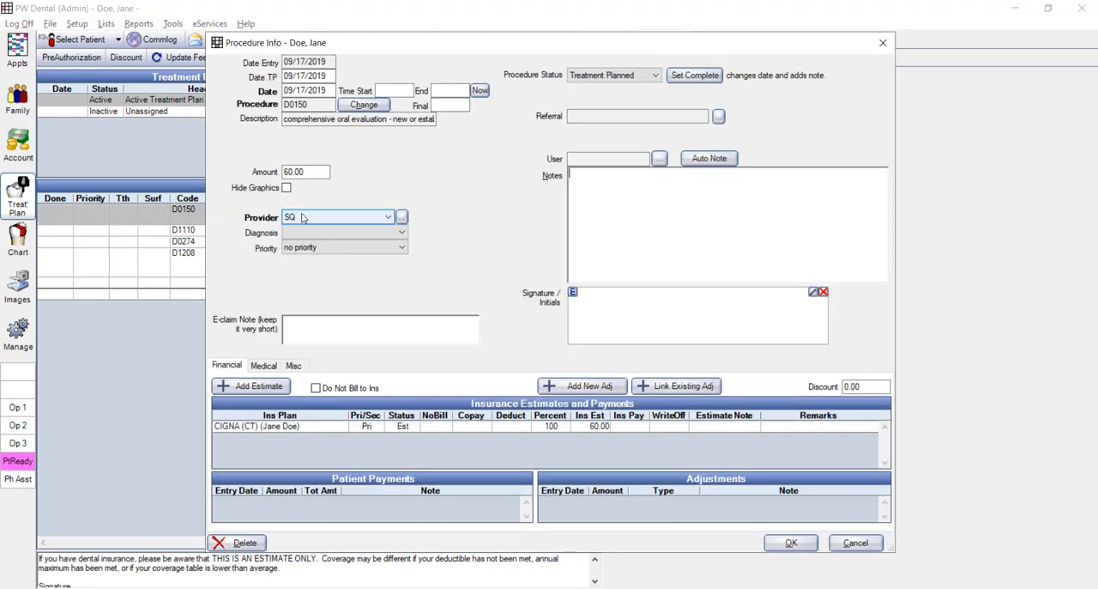
pyautogui.doubleClick(423, 428)
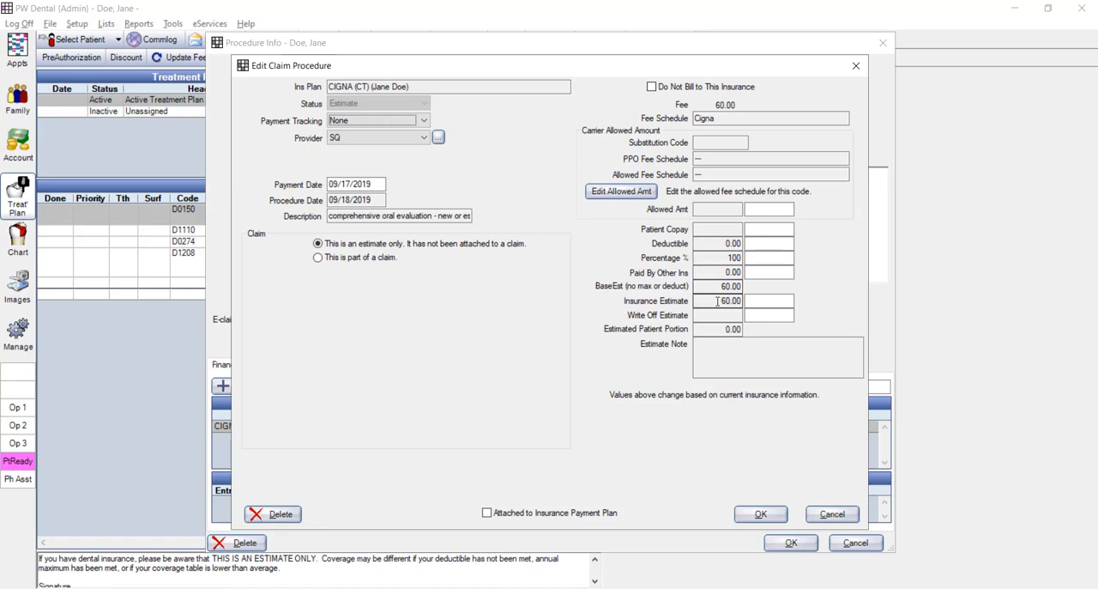
pyautogui.click(765, 257)
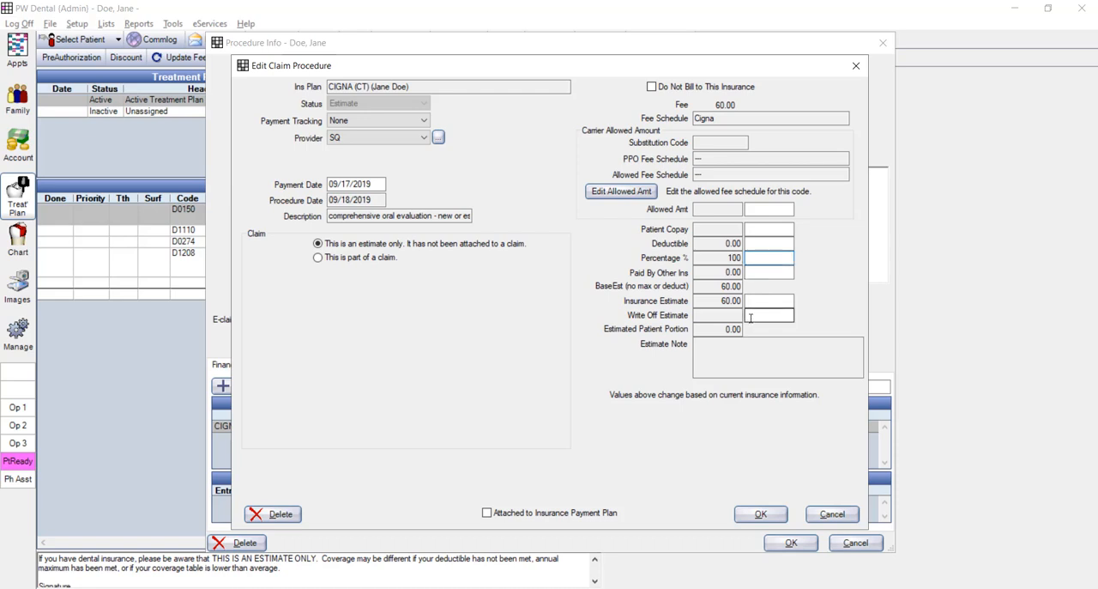
pyautogui.click(781, 230)
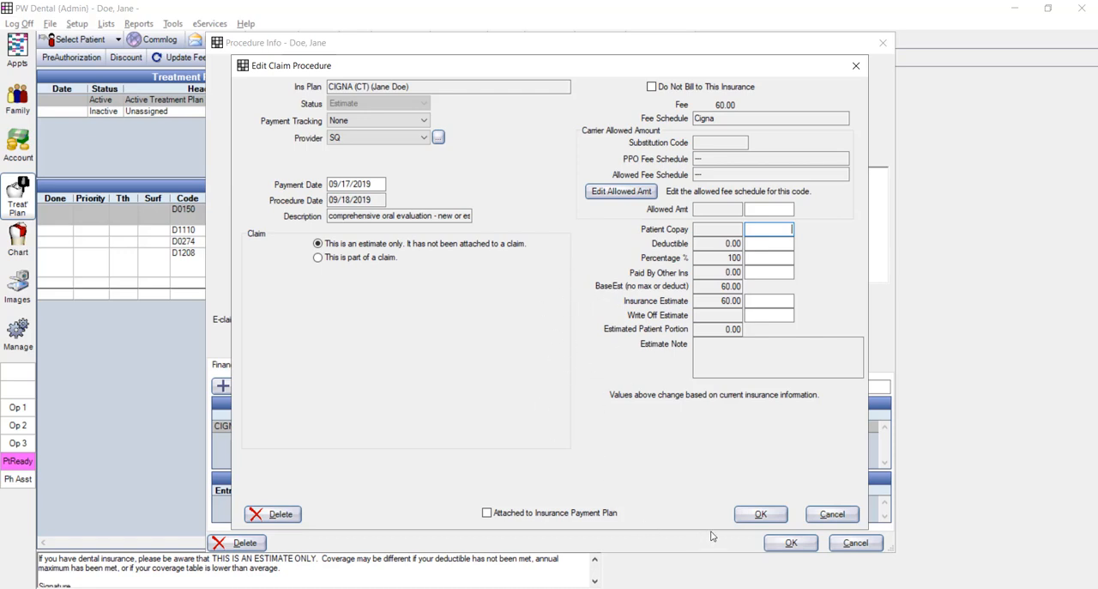
pyautogui.click(833, 514)
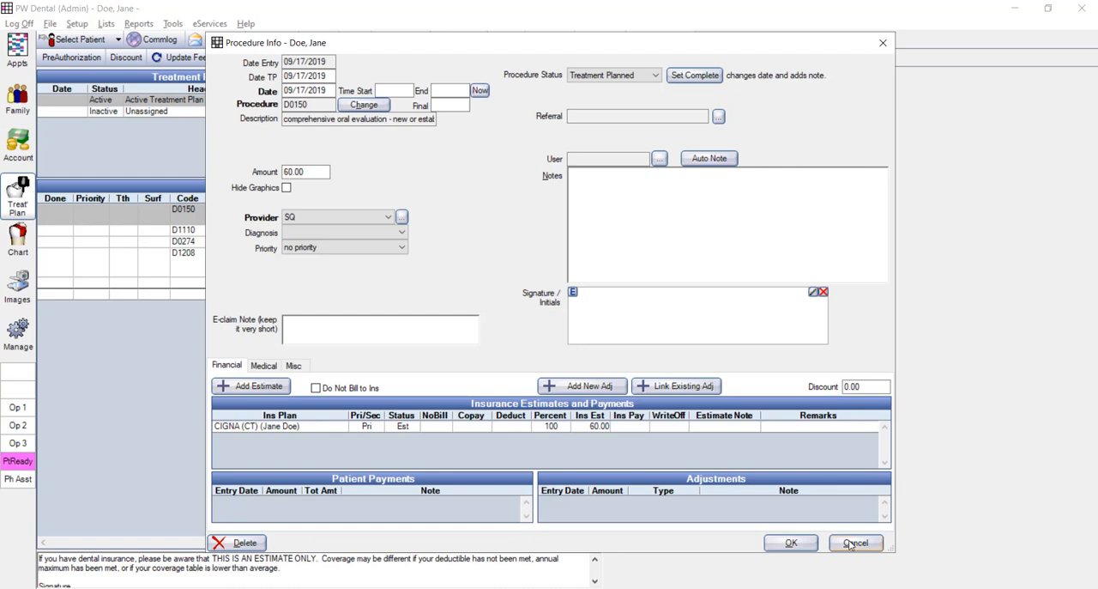
pyautogui.click(852, 543)
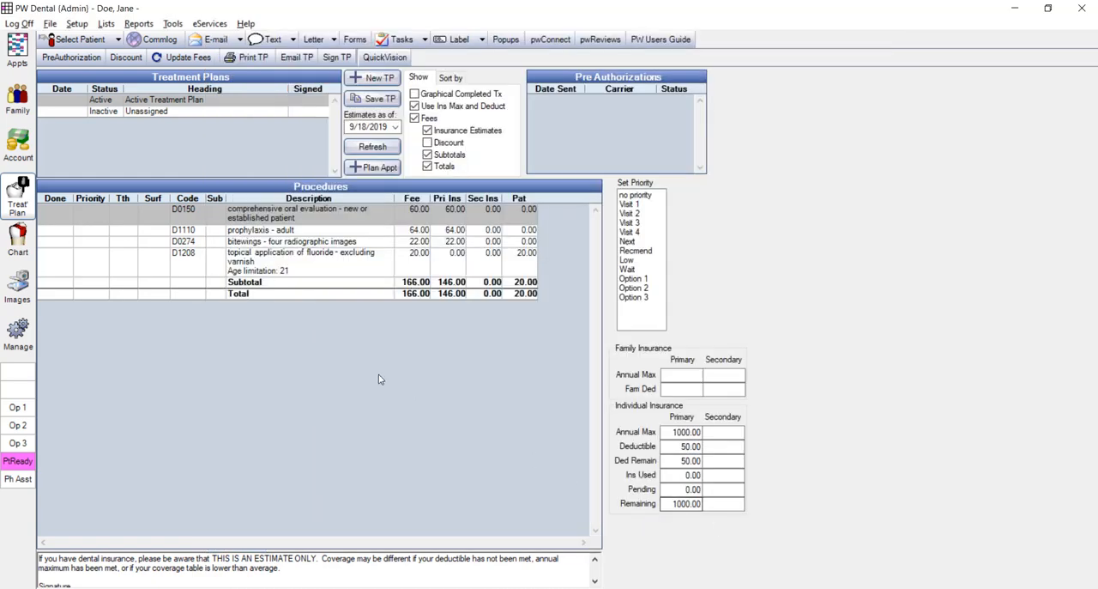
# - Review the ortho lifetime maximum and percentage in the CIGNA (CT) plan's benefits, and check the orthodontic procedure's estimate in the treatment plan
pyautogui.click(17, 98)
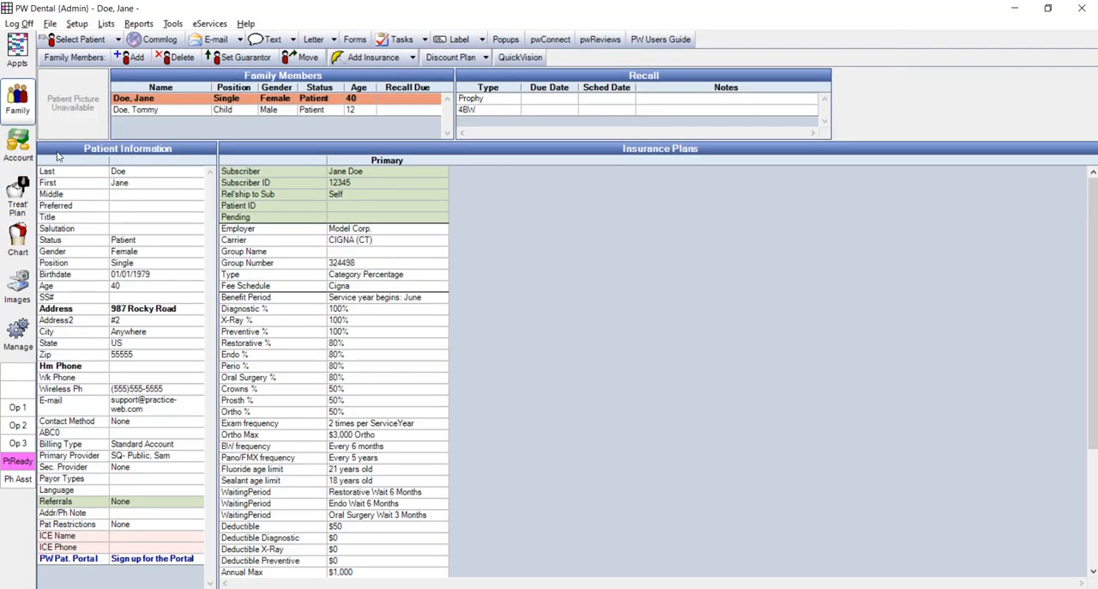
pyautogui.doubleClick(385, 395)
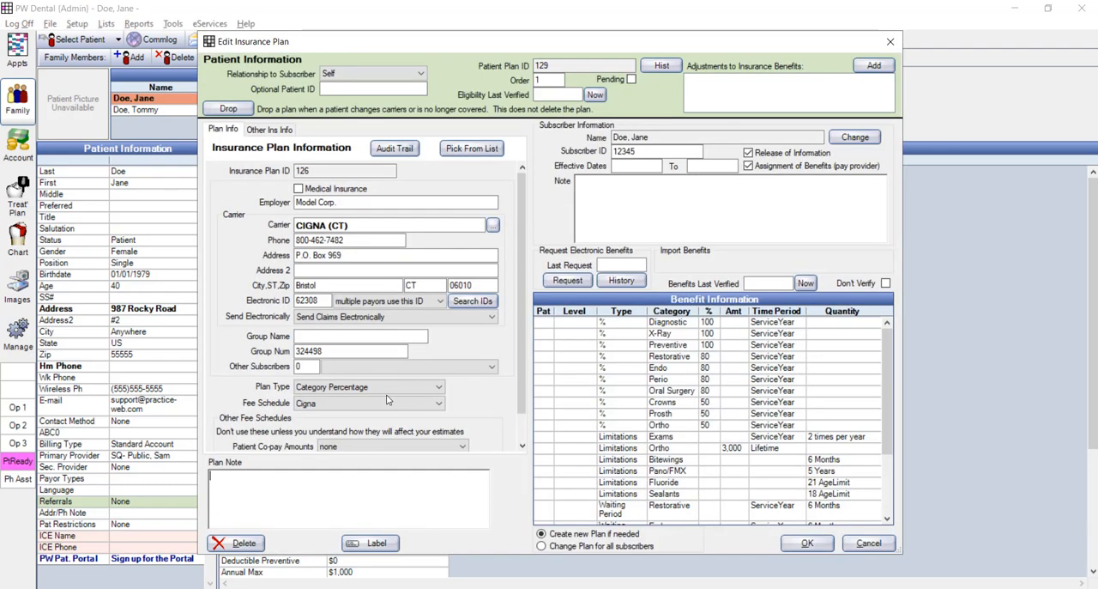
pyautogui.doubleClick(645, 396)
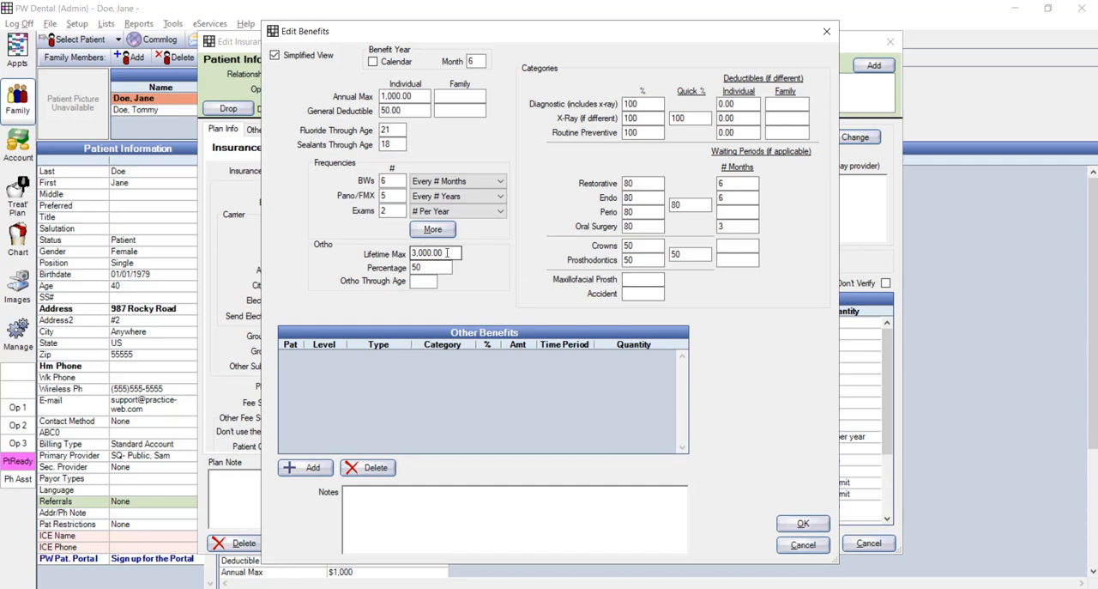
pyautogui.doubleClick(413, 253)
pyautogui.moveTo(436, 269); pyautogui.dragTo(391, 270)
pyautogui.click(803, 525)
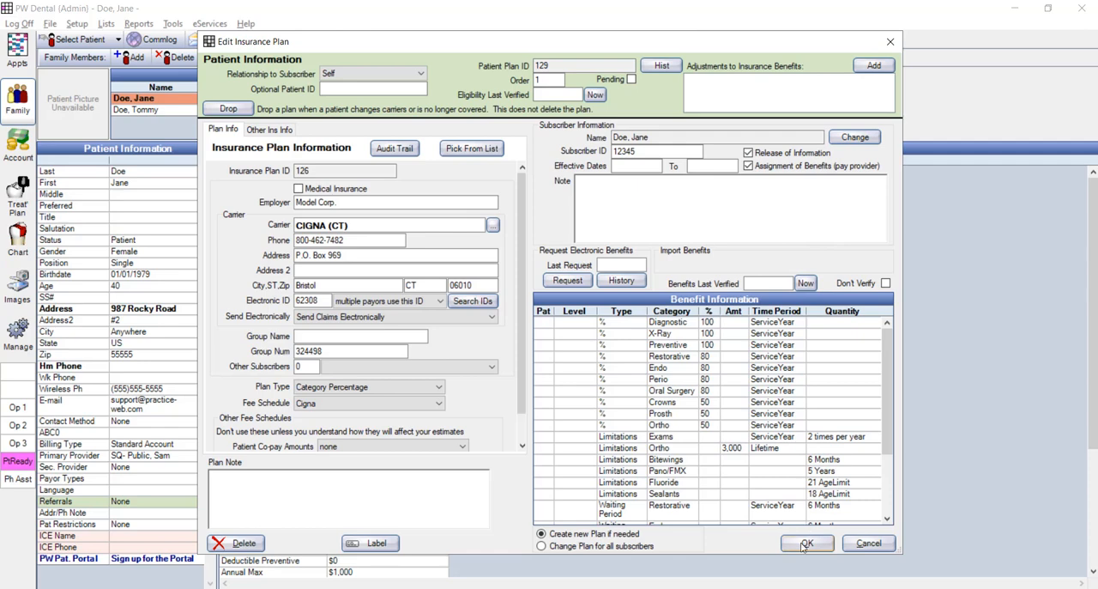
pyautogui.click(802, 546)
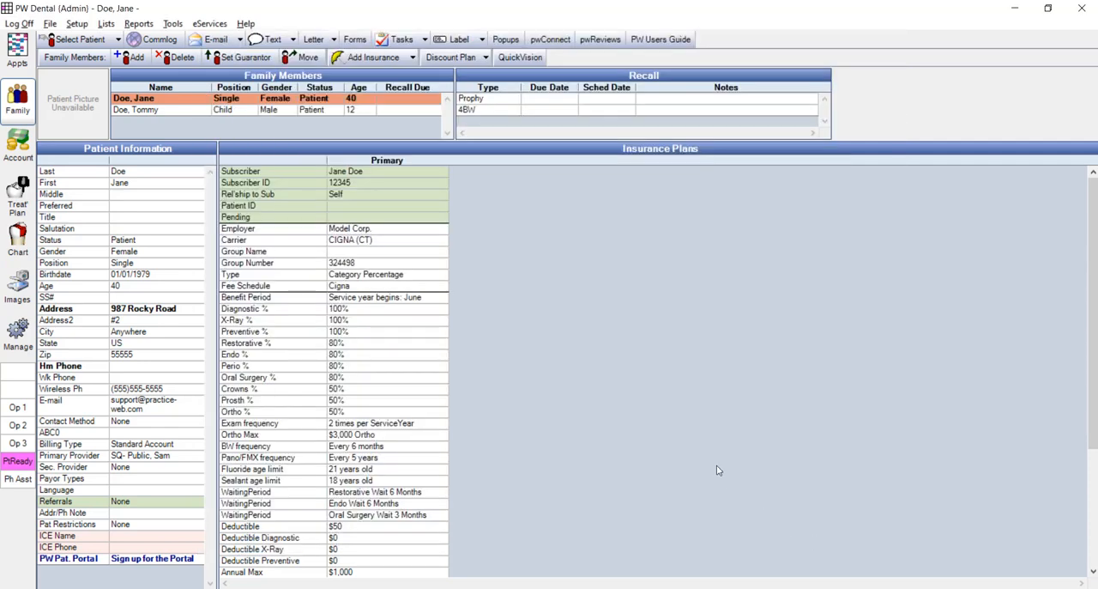
pyautogui.click(17, 196)
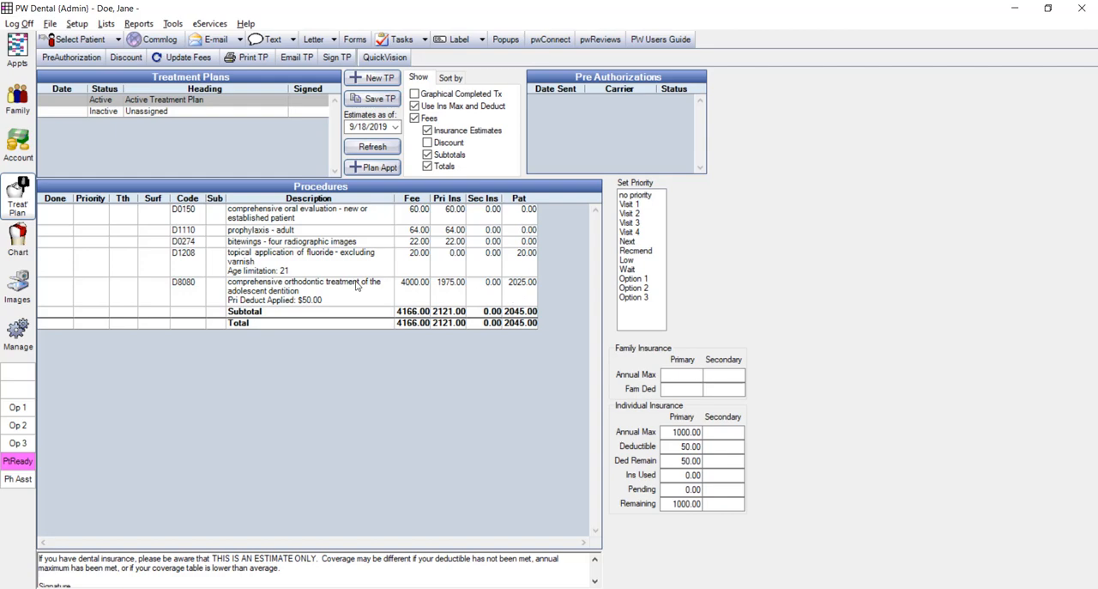
# - Enter 100 as the quick percentage for the diagnostic, X-ray and routine preventive categories in the CIGNA (CT) plan's benefits
pyautogui.click(20, 109)
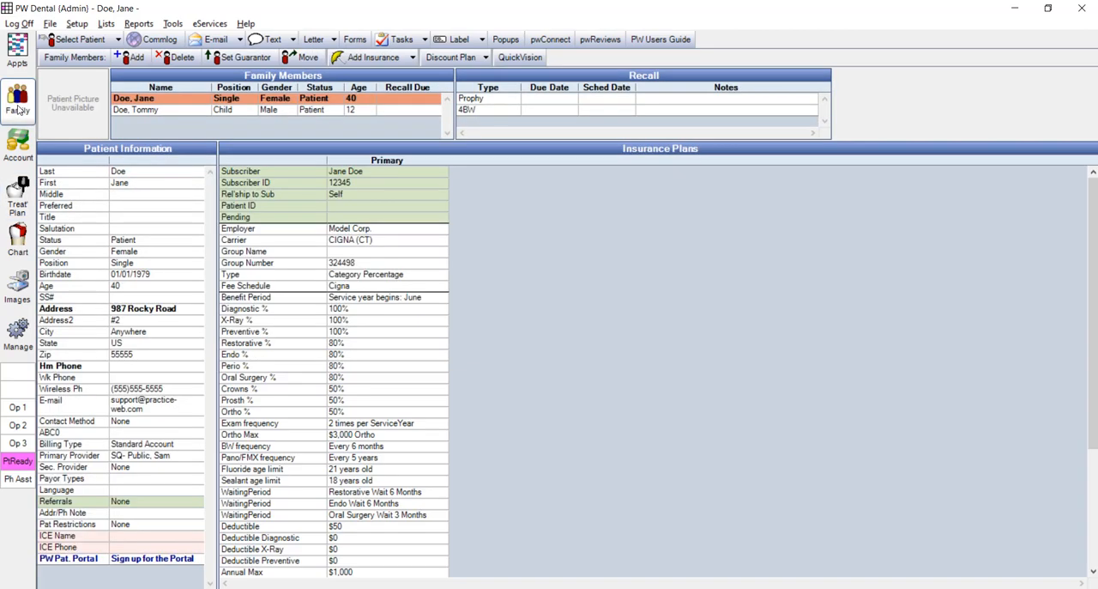
pyautogui.doubleClick(408, 343)
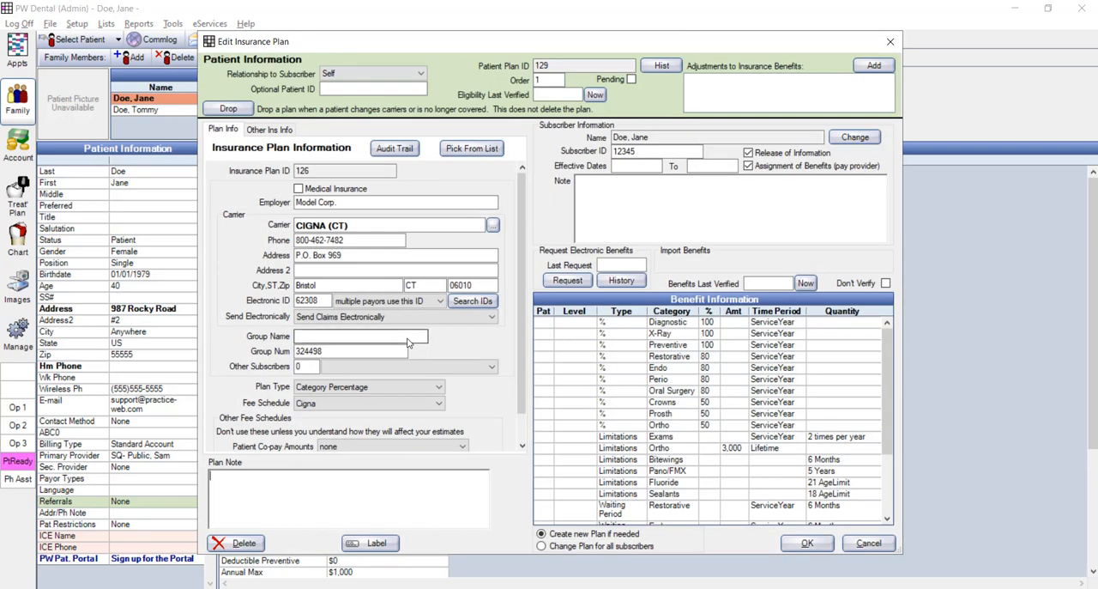
pyautogui.doubleClick(622, 371)
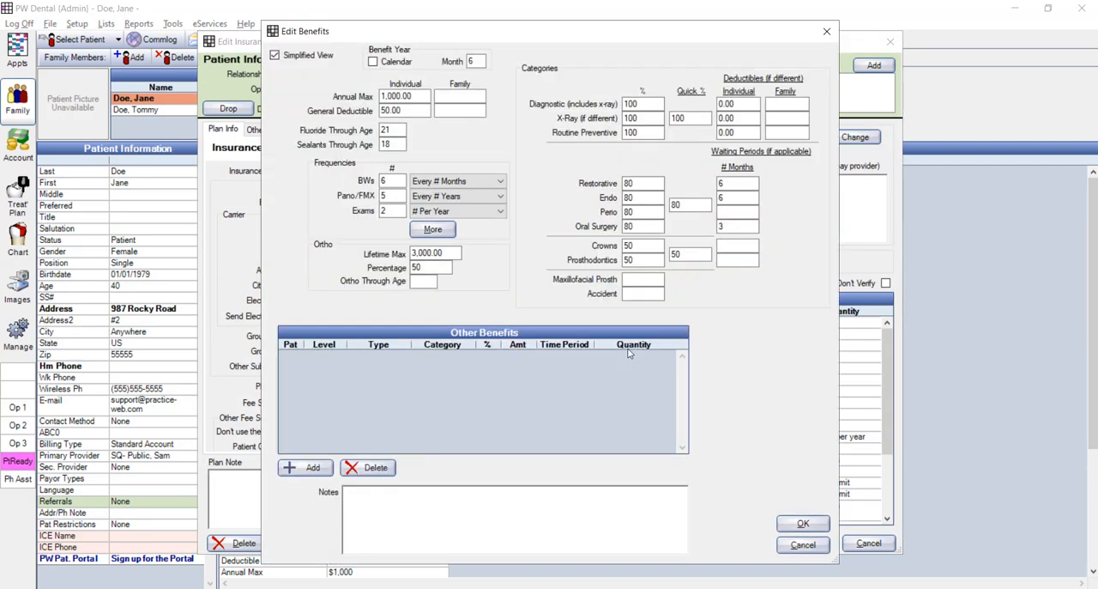
pyautogui.doubleClick(700, 115)
pyautogui.doubleClick(679, 205)
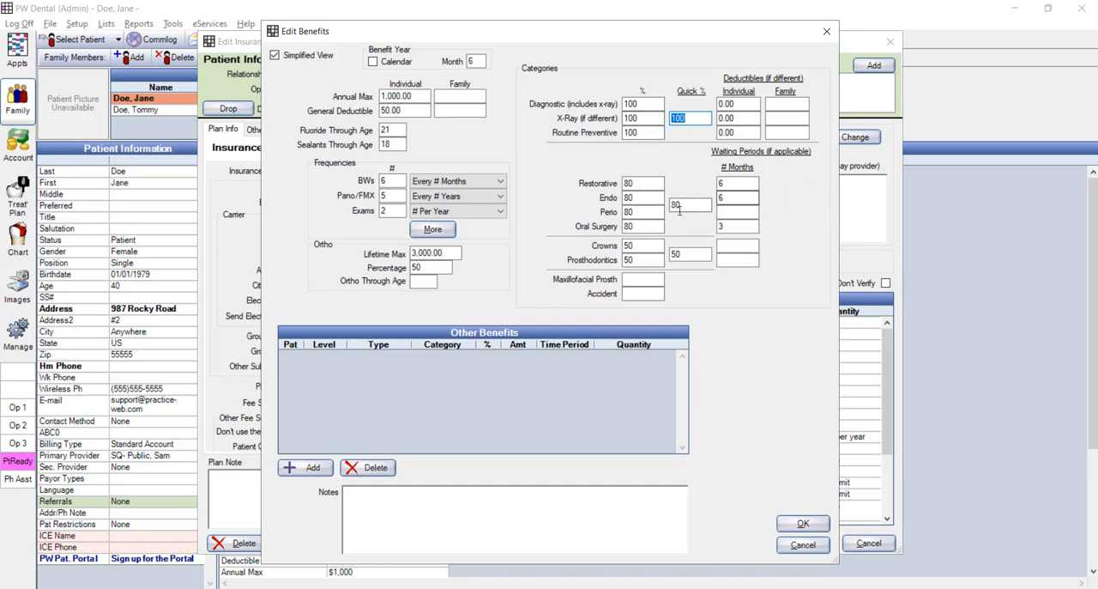
pyautogui.doubleClick(685, 254)
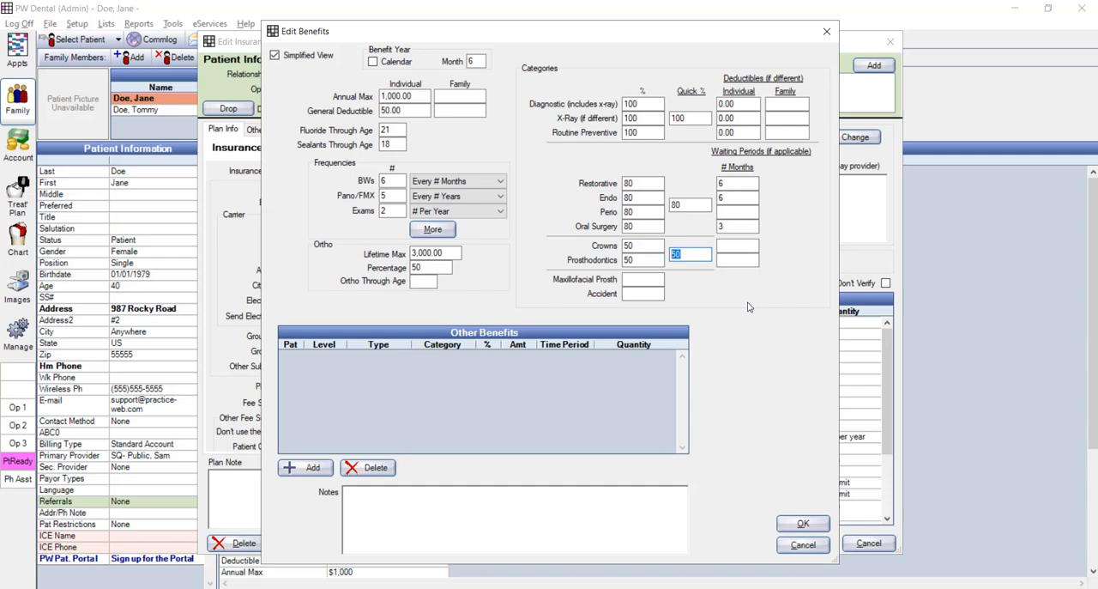
pyautogui.doubleClick(691, 118)
pyautogui.press('BackSpace')
pyautogui.write('100')
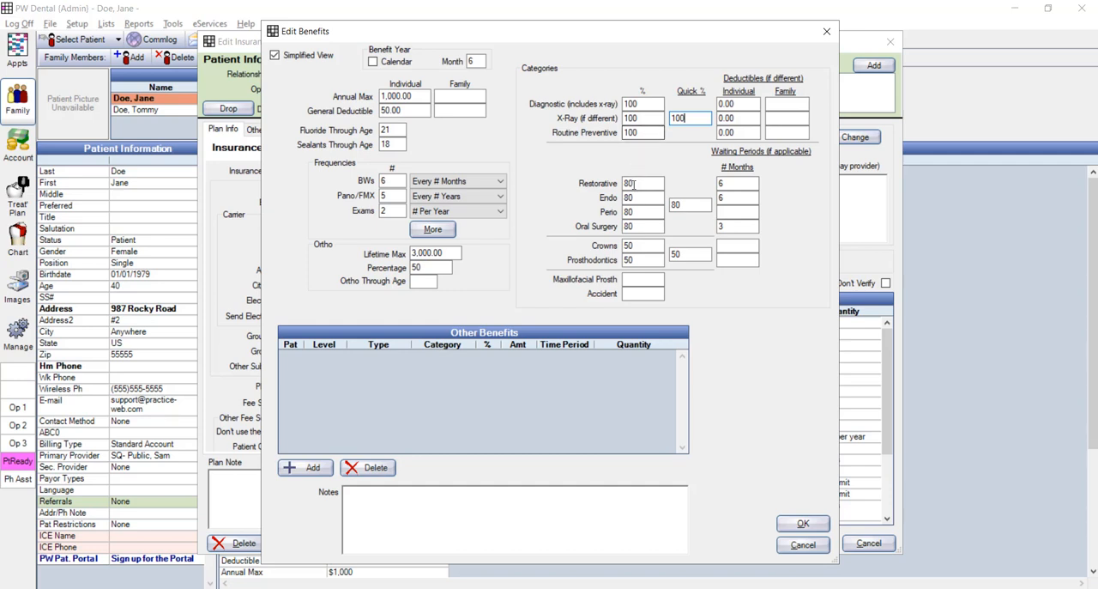
# - Try a Prosthodontics percentage of 45, and close the benefits and the insurance plan without saving
pyautogui.moveTo(642, 260); pyautogui.dragTo(616, 260)
pyautogui.press('BackSpace')
pyautogui.write('45')
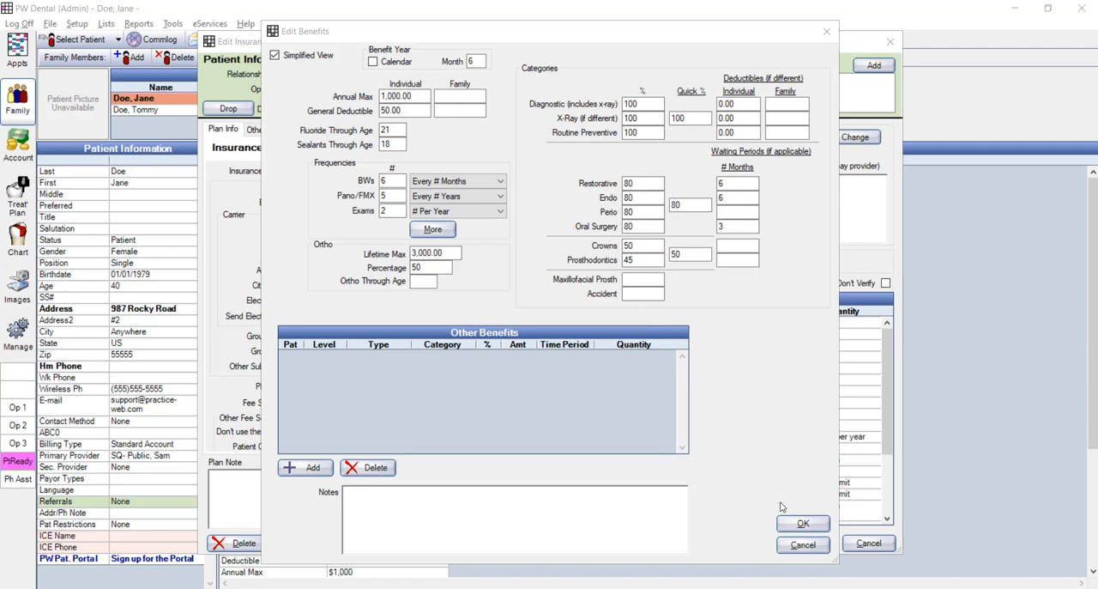
pyautogui.click(803, 546)
pyautogui.click(858, 543)
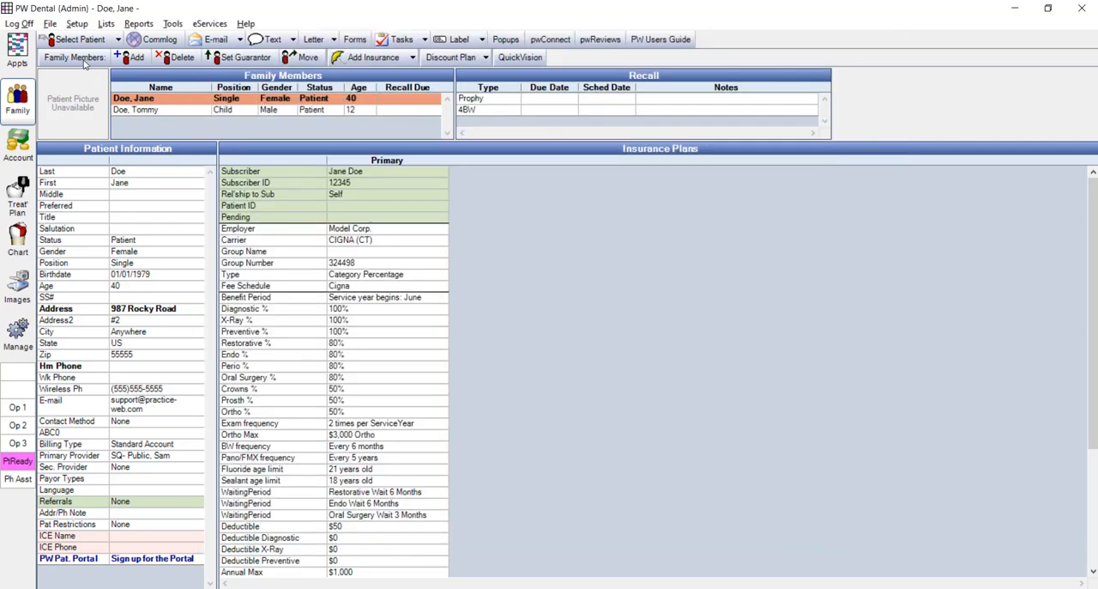
# - Review the procedure code spans of the insurance categories in the Family / Insurance setup, and close the list
pyautogui.click(77, 24)
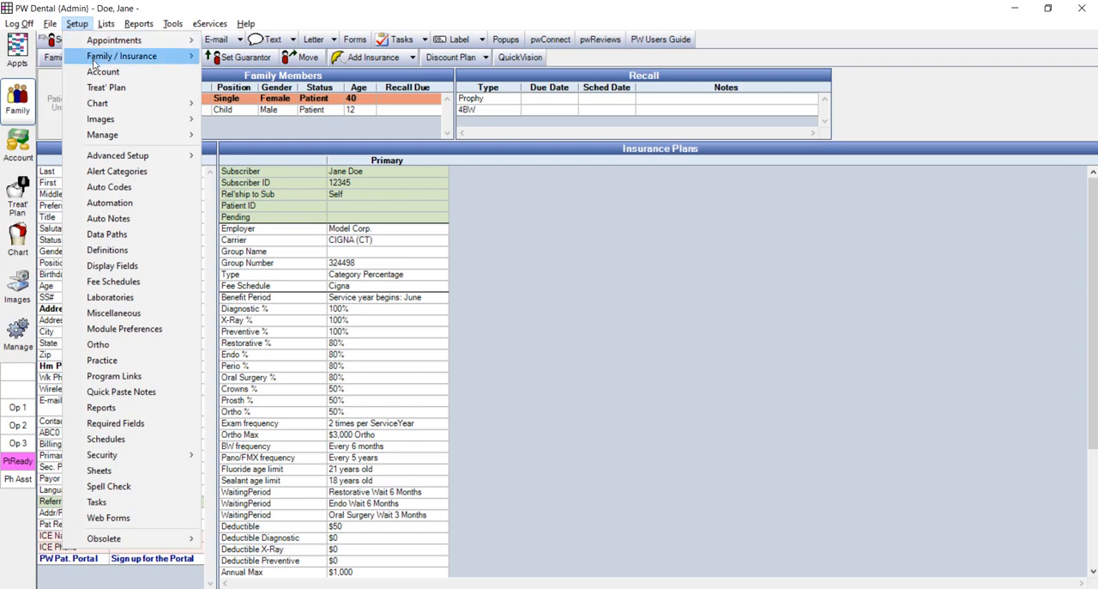
pyautogui.moveTo(94, 62)
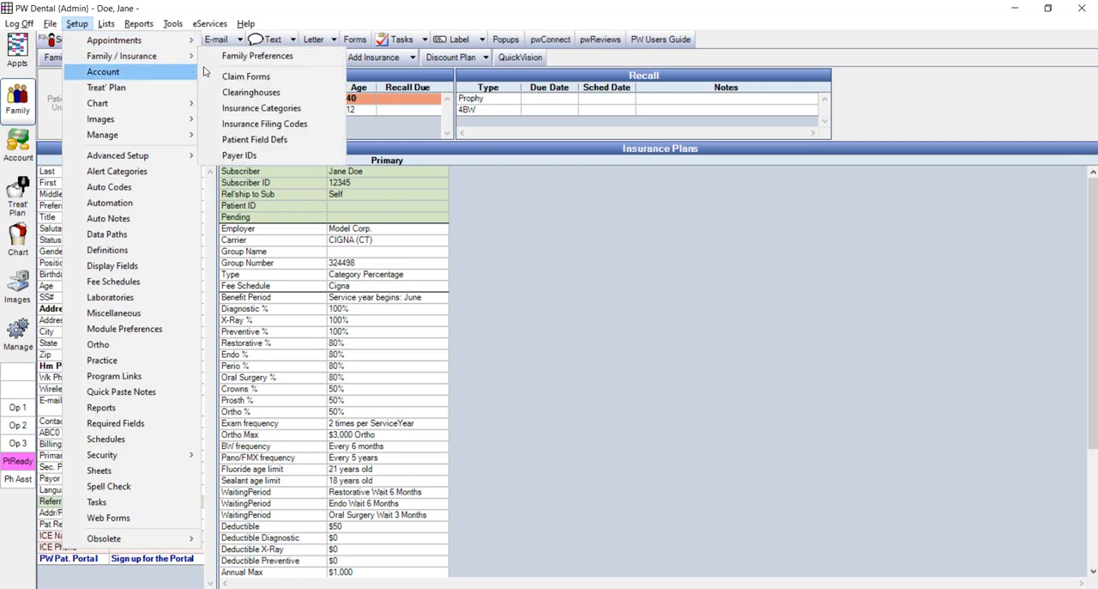
pyautogui.click(261, 109)
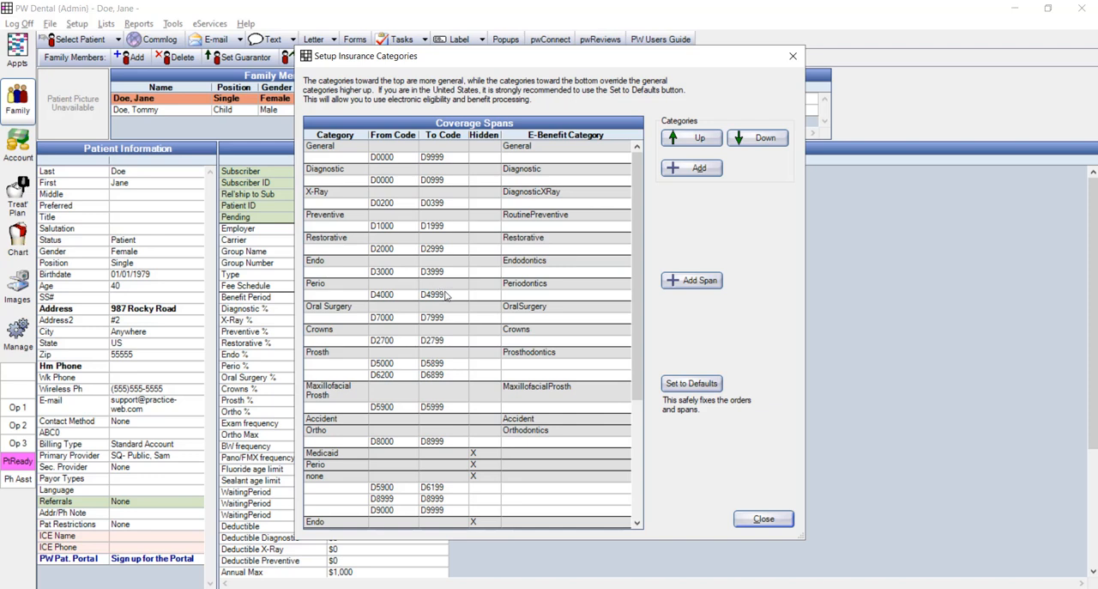
pyautogui.click(764, 516)
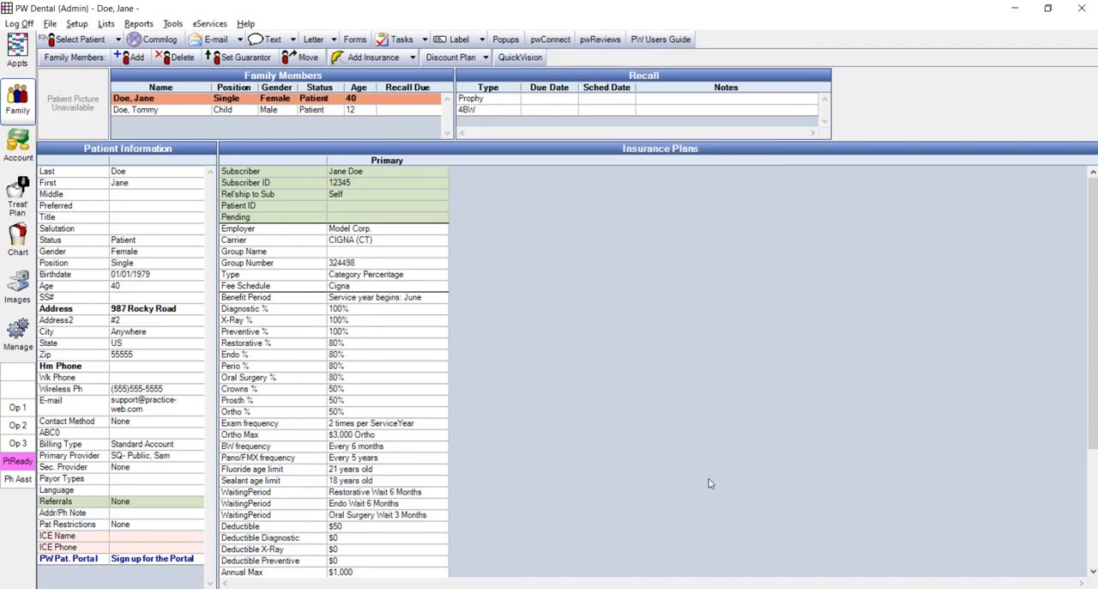
# - Clear the individual deductibles for Diagnostic, X-Ray and Routine Preventive in the CIGNA (CT) plan's benefits
pyautogui.doubleClick(404, 349)
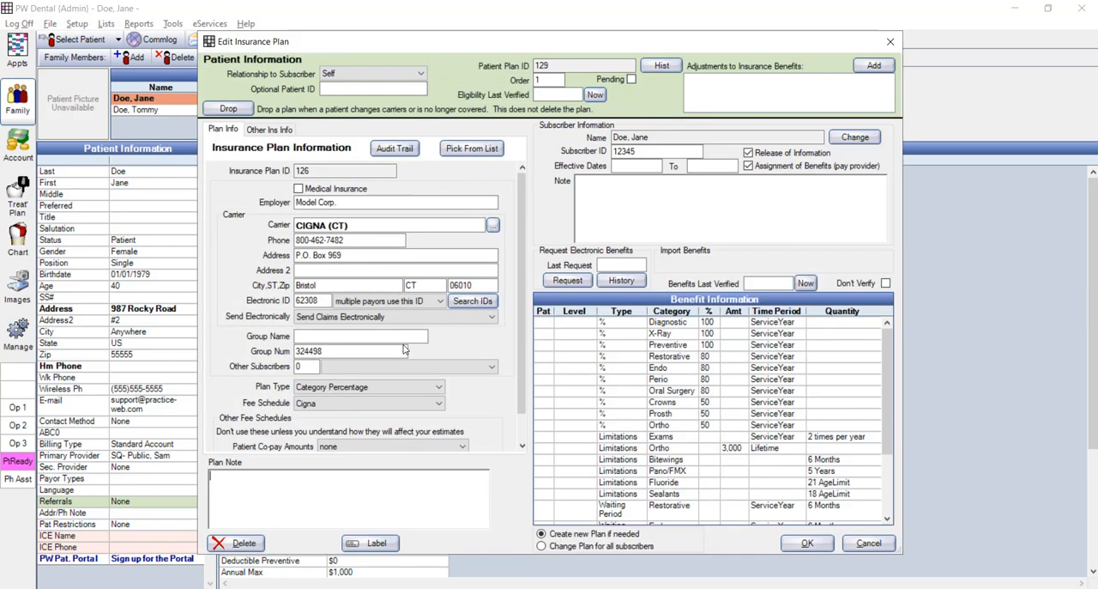
pyautogui.doubleClick(677, 412)
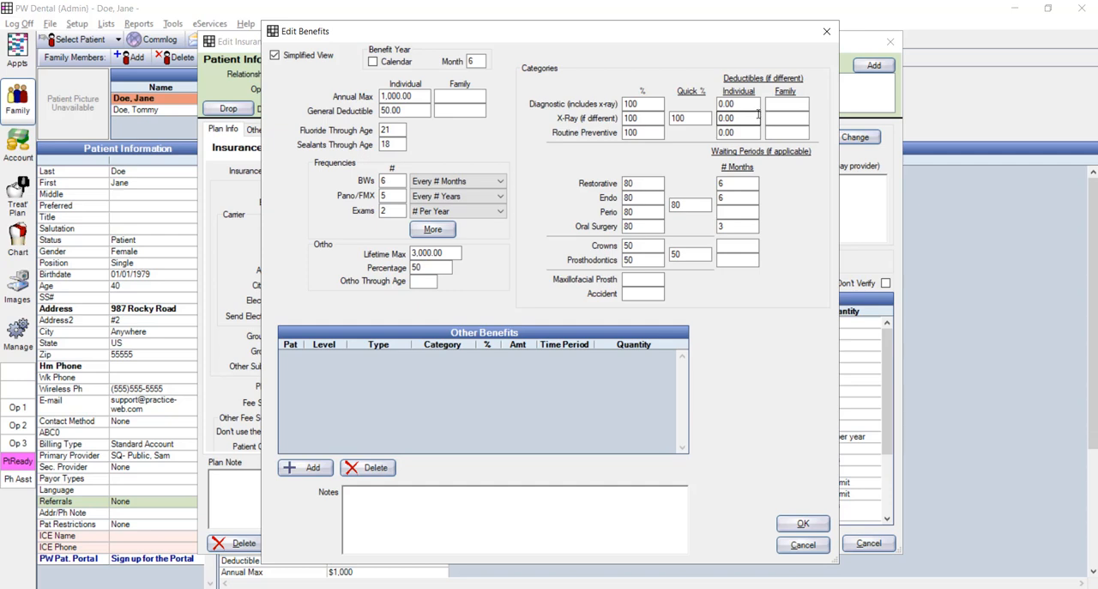
pyautogui.click(755, 105)
pyautogui.press('BackSpace')
pyautogui.moveTo(737, 119); pyautogui.dragTo(710, 141)
pyautogui.press('BackSpace')
pyautogui.press('BackSpace')
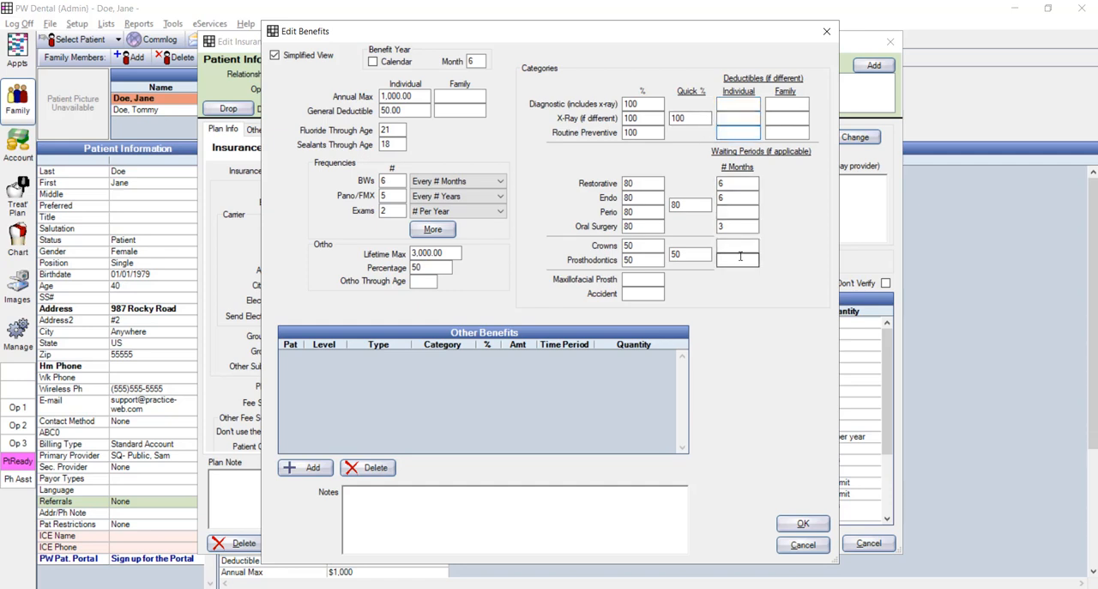
# - Enter 0 as the individual deductible for Diagnostic, X-Ray and Routine Preventive
pyautogui.click(723, 105)
pyautogui.write('0')
pyautogui.click(724, 119)
pyautogui.write('0')
pyautogui.click(722, 133)
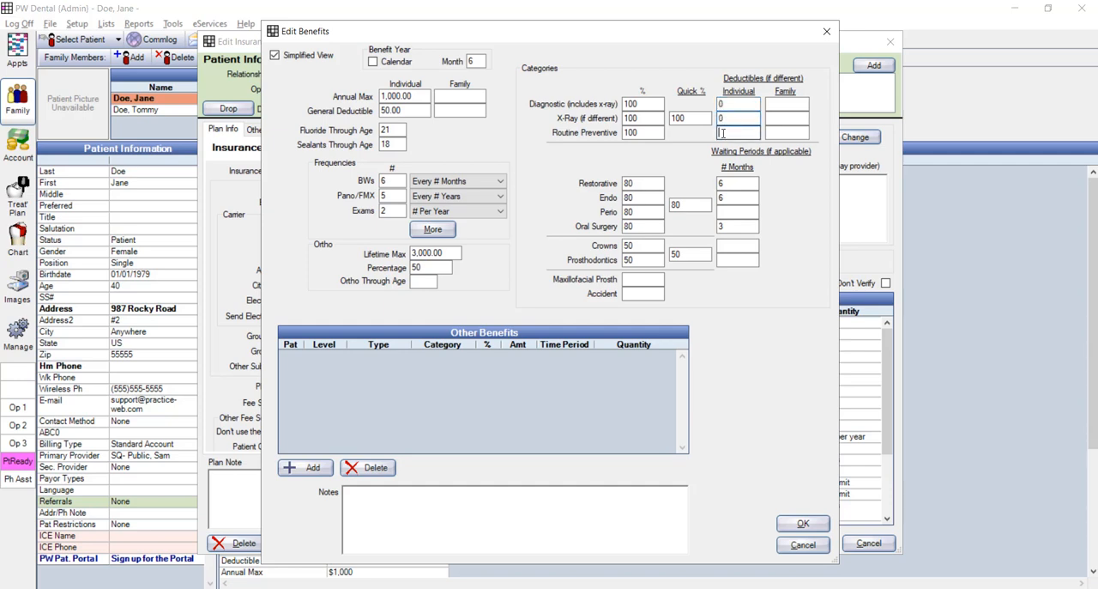
pyautogui.write('0')
# - Empty the three category deductibles again, save the benefits and the plan, and check where the deductible applies in the treatment plan
pyautogui.moveTo(730, 105); pyautogui.dragTo(705, 136)
pyautogui.press('BackSpace')
pyautogui.press('BackSpace')
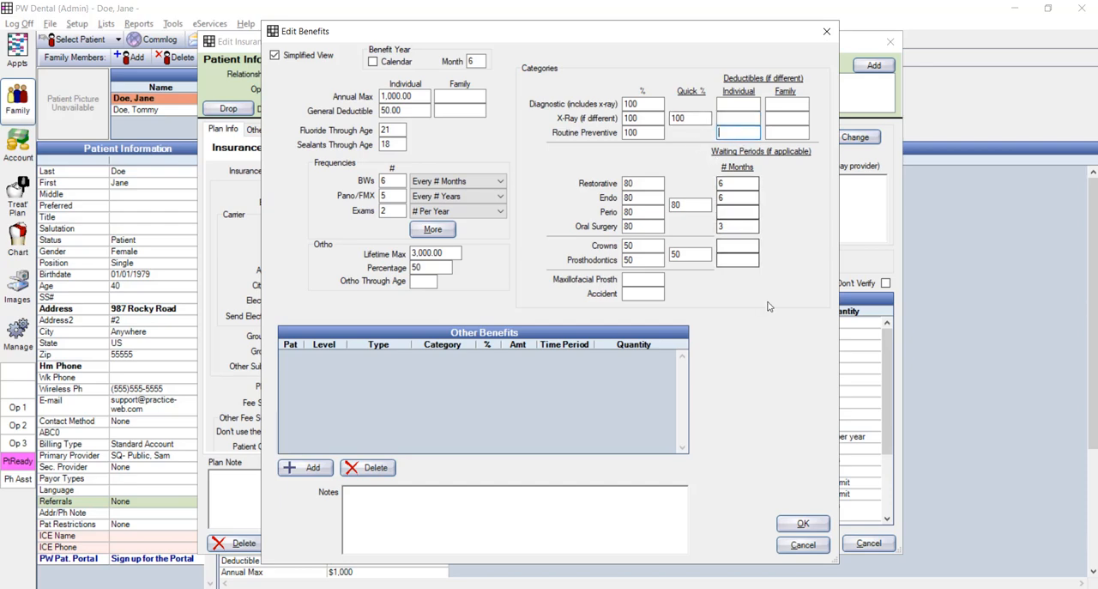
pyautogui.press('BackSpace')
pyautogui.click(804, 523)
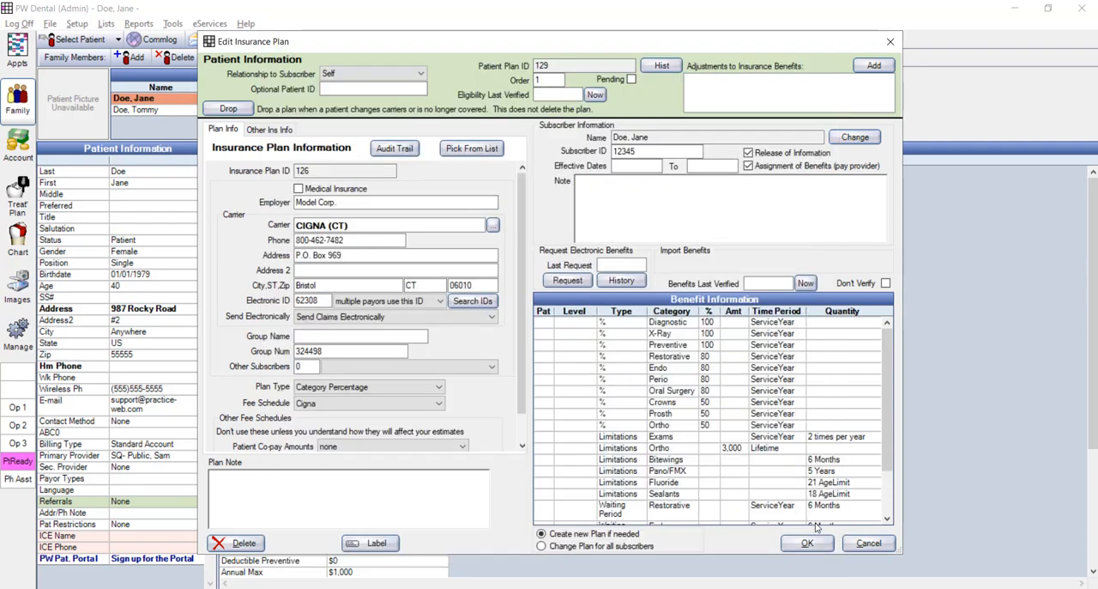
pyautogui.click(804, 548)
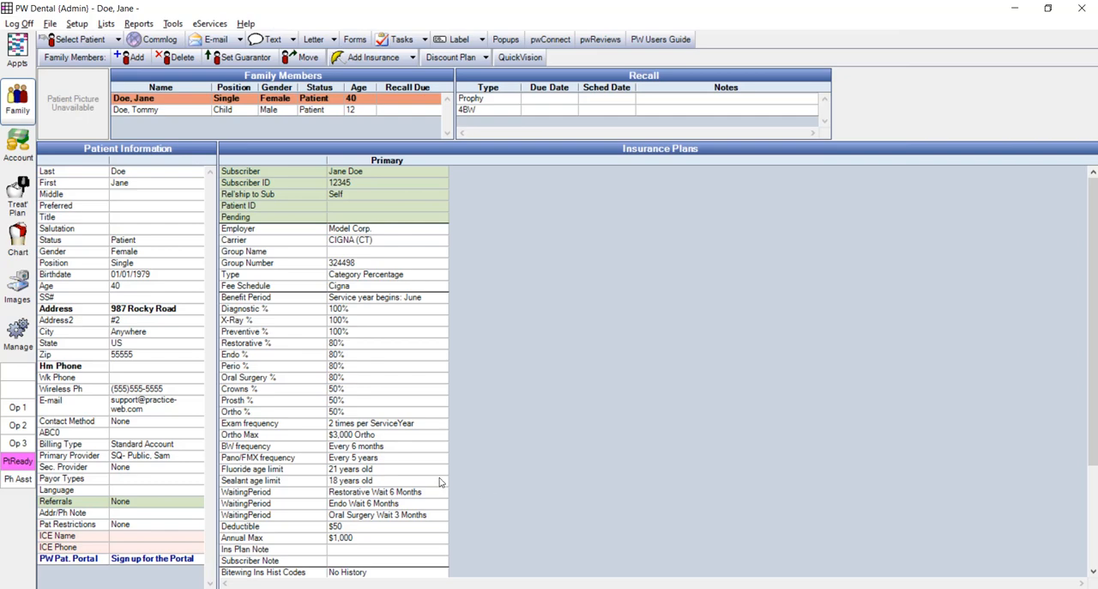
pyautogui.click(17, 205)
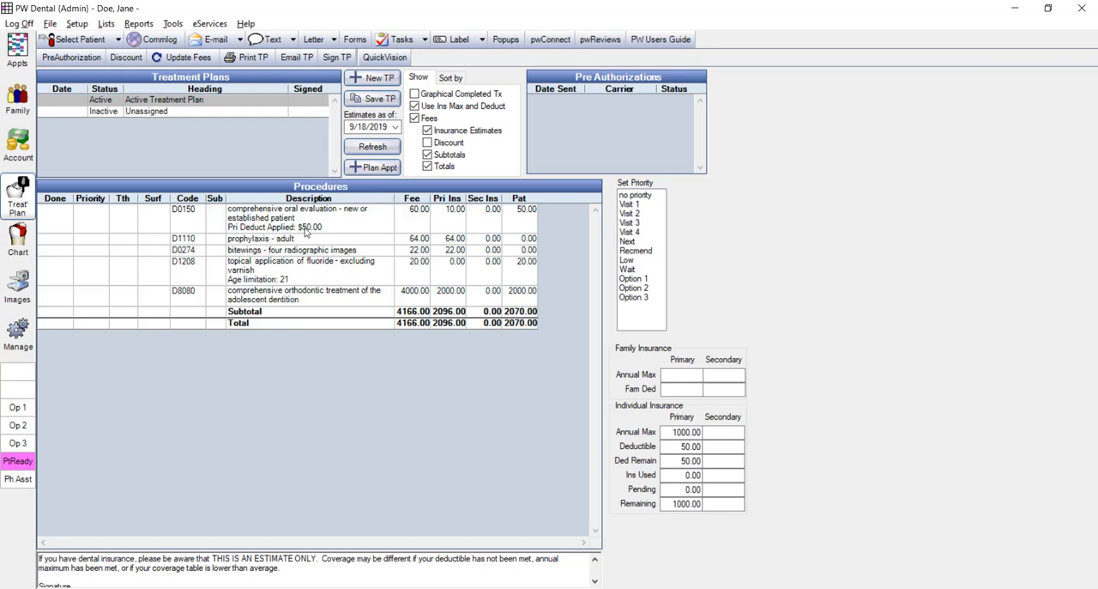
# - Set the Diagnostic, X-Ray and Routine Preventive individual deductibles to 0 in the plan's benefits, save, and check the treatment plan estimates
pyautogui.click(17, 107)
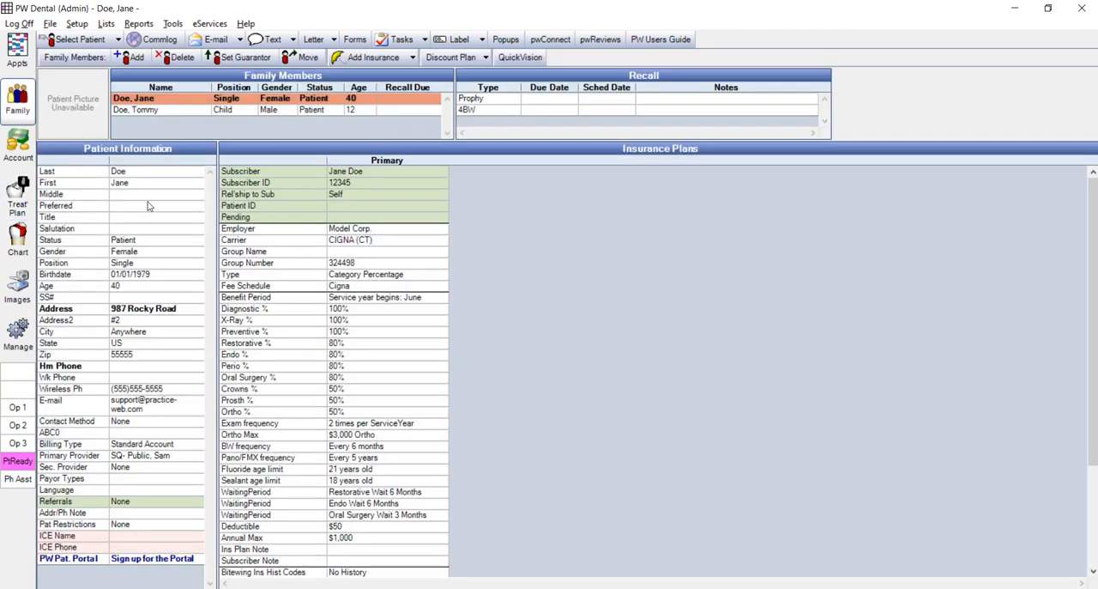
pyautogui.doubleClick(399, 362)
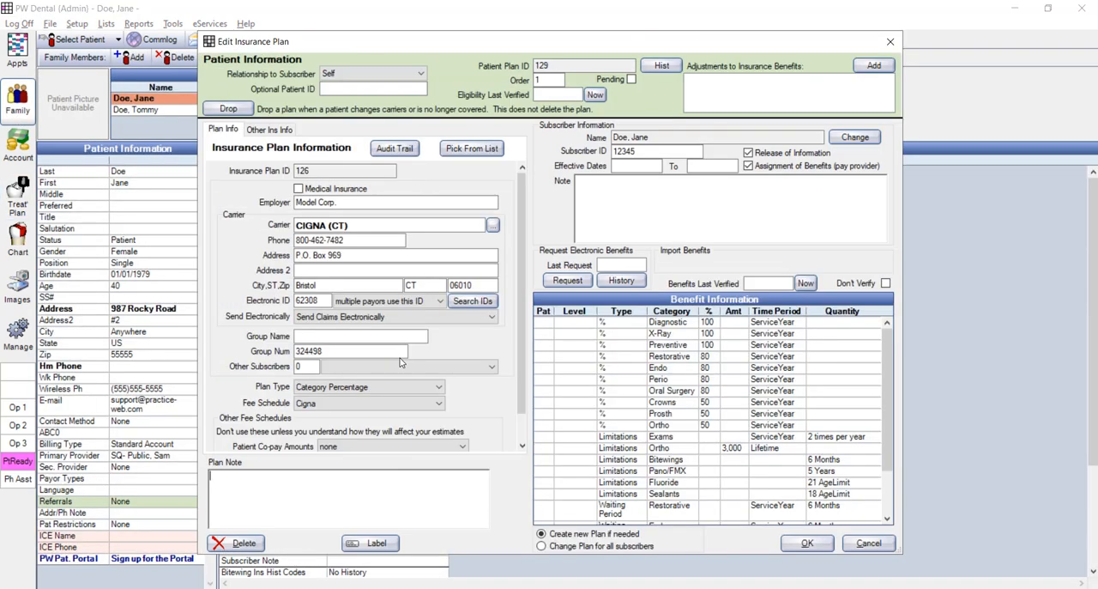
pyautogui.doubleClick(662, 398)
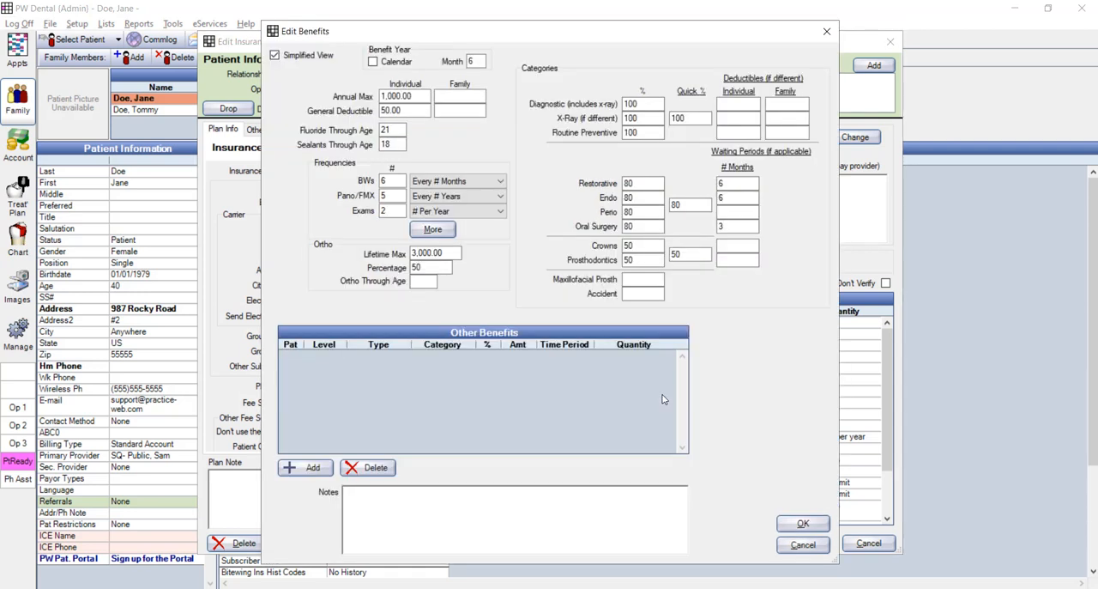
pyautogui.click(738, 104)
pyautogui.write('0')
pyautogui.click(737, 117)
pyautogui.write('0')
pyautogui.click(746, 130)
pyautogui.write('0')
pyautogui.click(791, 523)
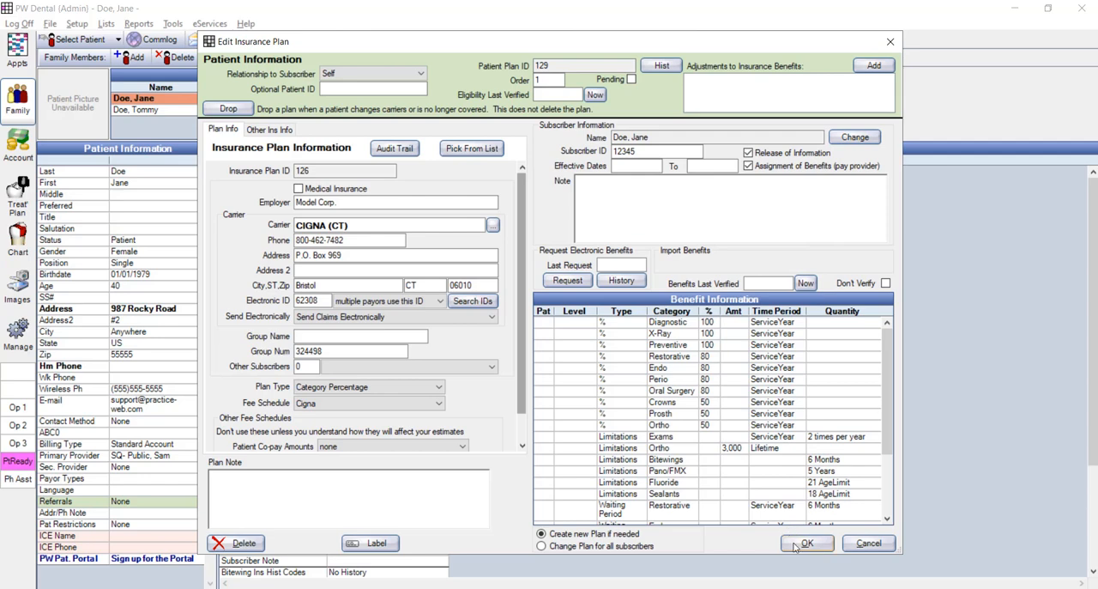
pyautogui.click(802, 543)
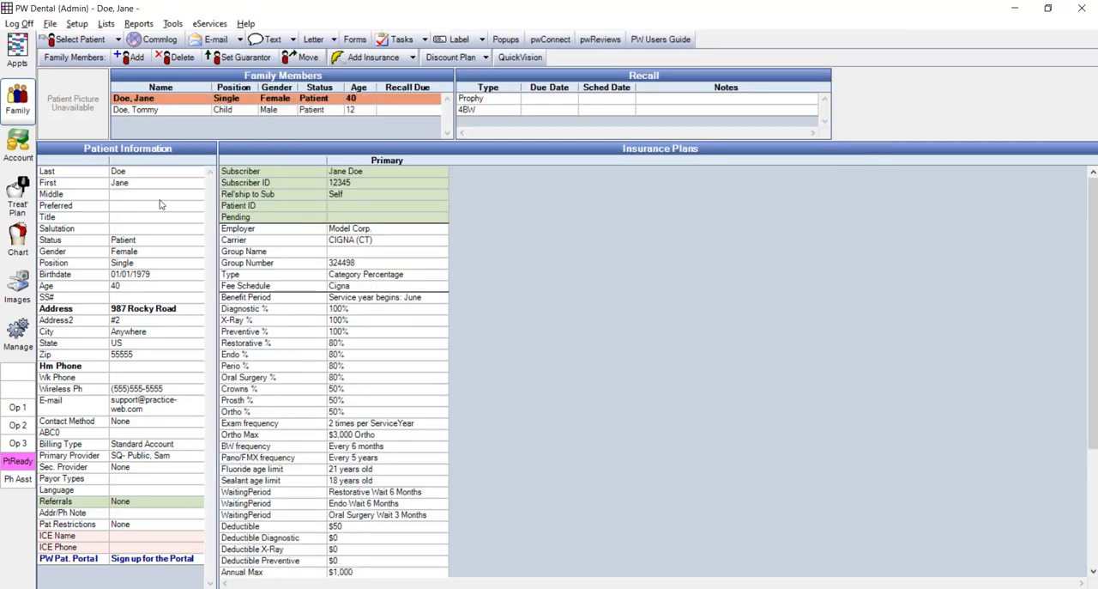
pyautogui.click(18, 204)
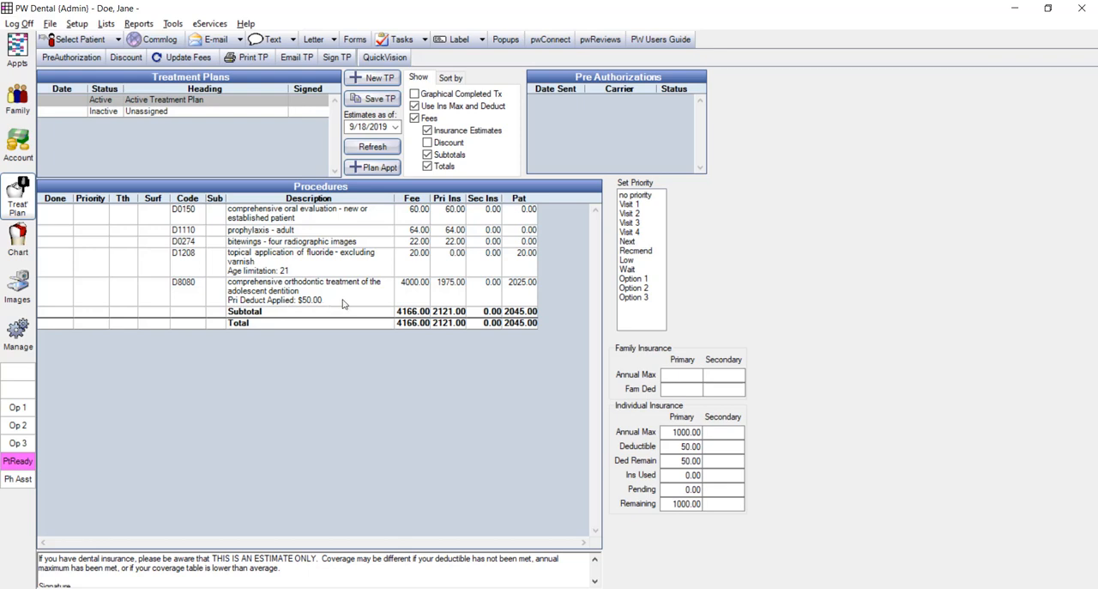
# - Review the Restorative, Endo and Oral Surgery waiting periods in the CIGNA (CT) plan's benefits, and close the plan
pyautogui.click(20, 118)
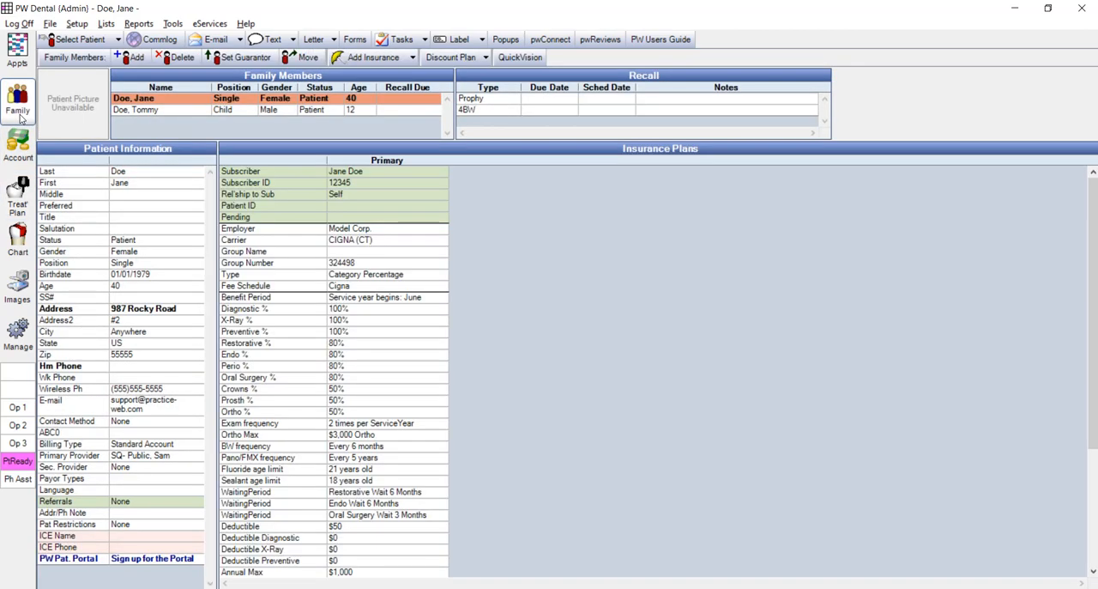
pyautogui.doubleClick(370, 354)
pyautogui.doubleClick(721, 358)
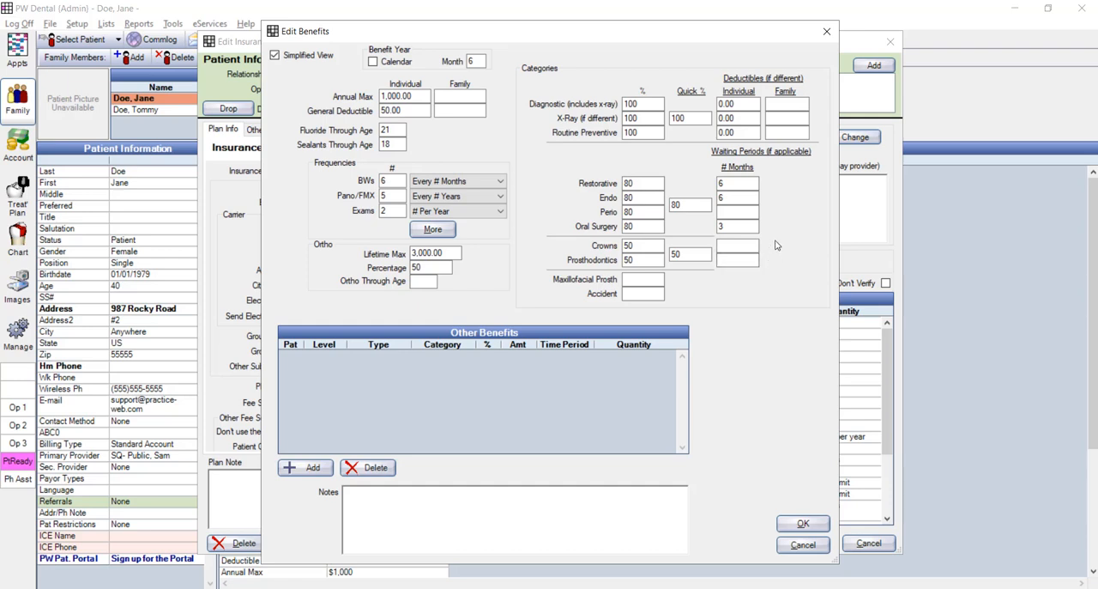
pyautogui.click(750, 183)
pyautogui.click(722, 201)
pyautogui.click(720, 228)
pyautogui.click(803, 524)
pyautogui.click(805, 546)
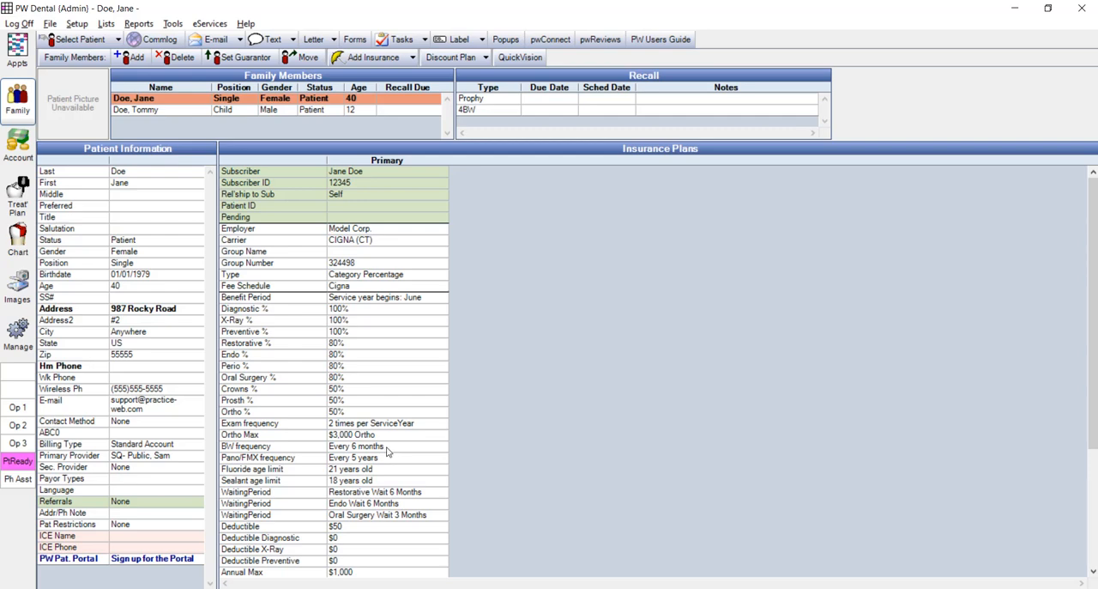
# - Add a patient override benefit to the plan's other benefits, with 90 percent coinsurance for the Diagnostic category per calendar year
pyautogui.doubleClick(375, 412)
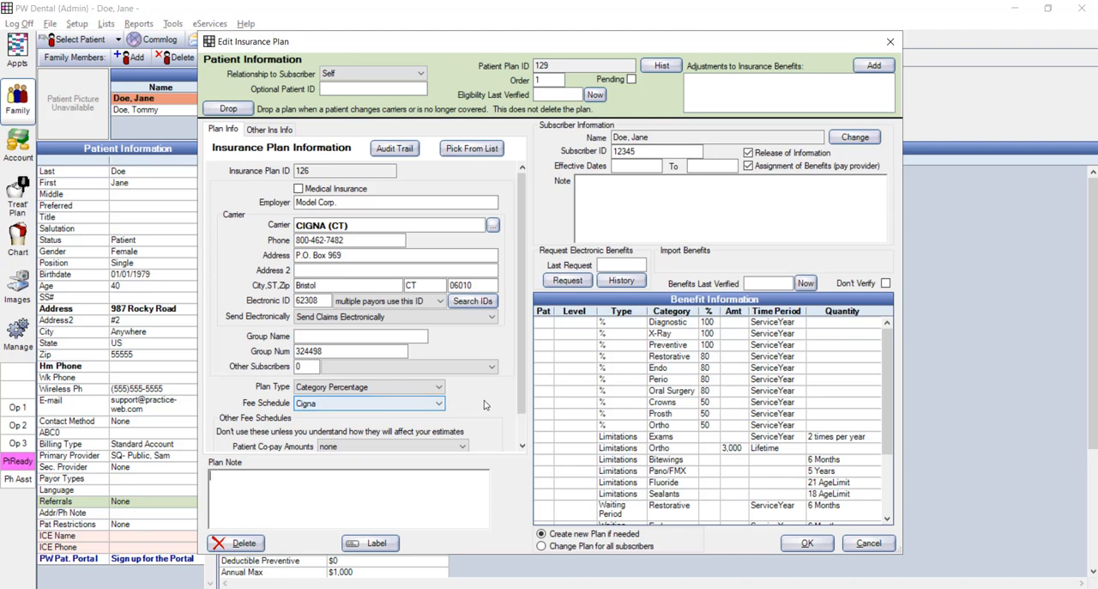
pyautogui.doubleClick(672, 424)
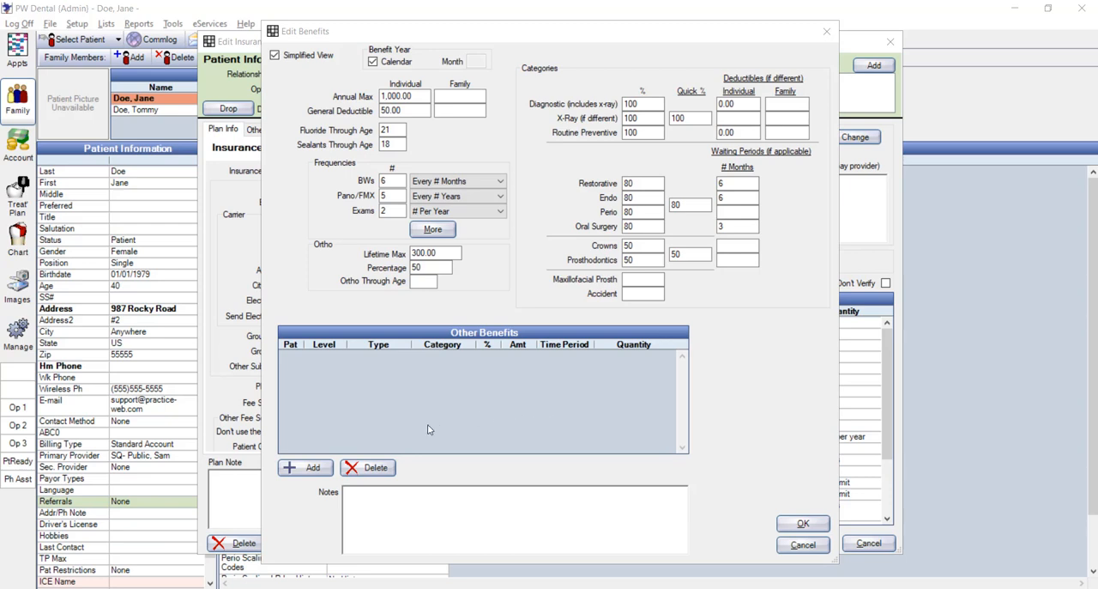
pyautogui.click(302, 469)
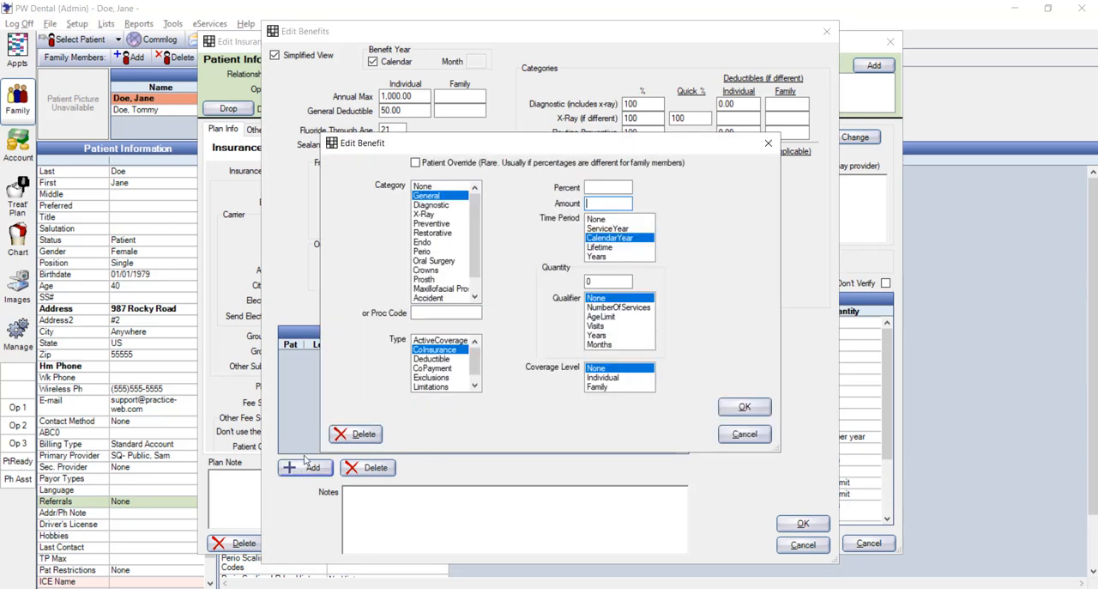
pyautogui.click(417, 163)
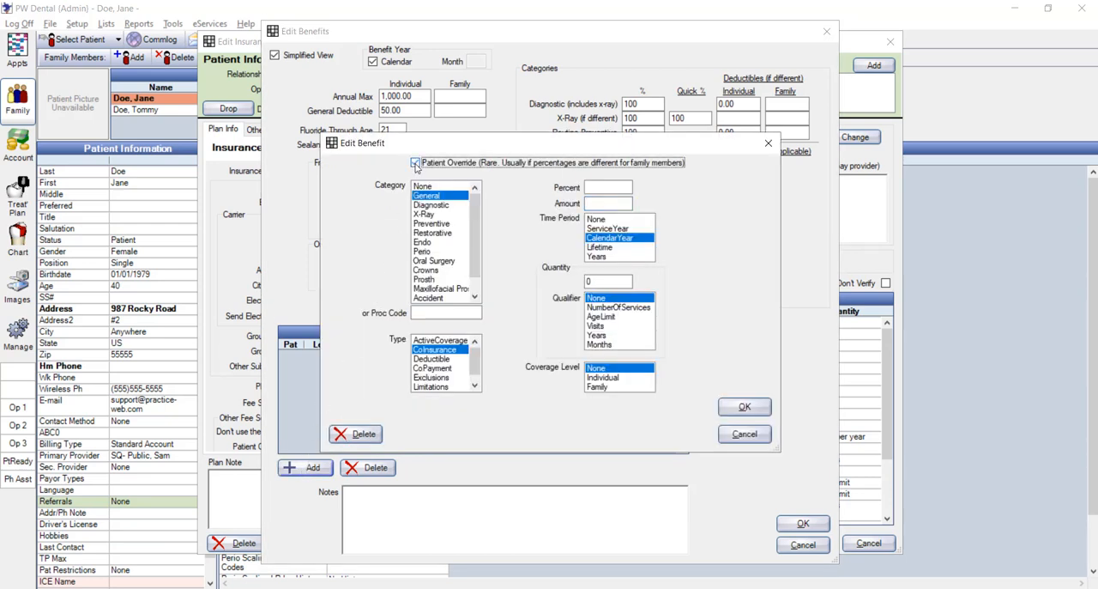
pyautogui.click(424, 206)
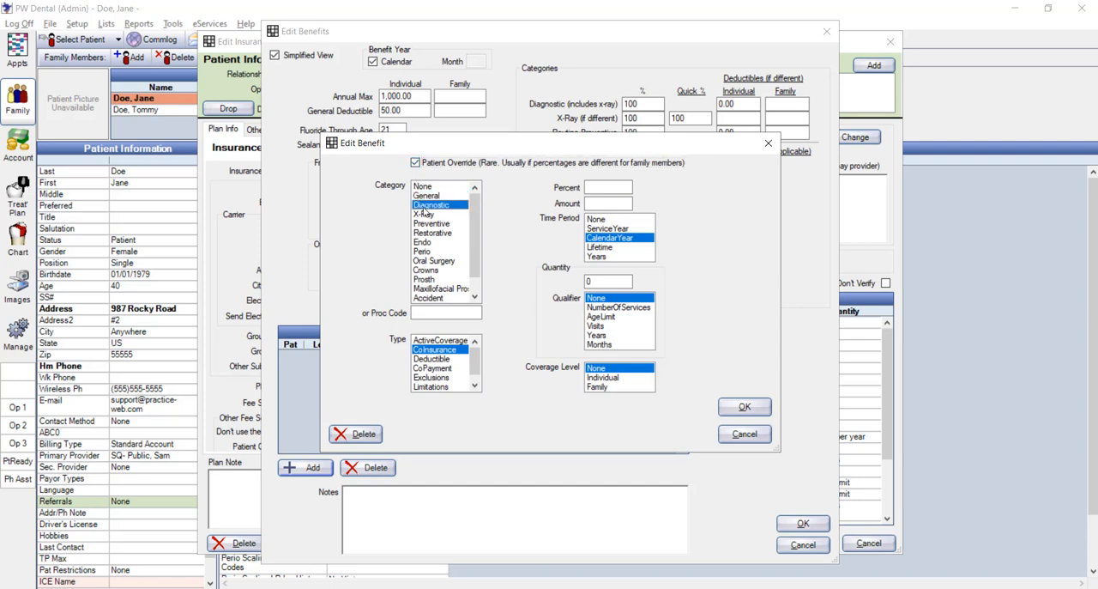
pyautogui.click(599, 186)
pyautogui.write('90')
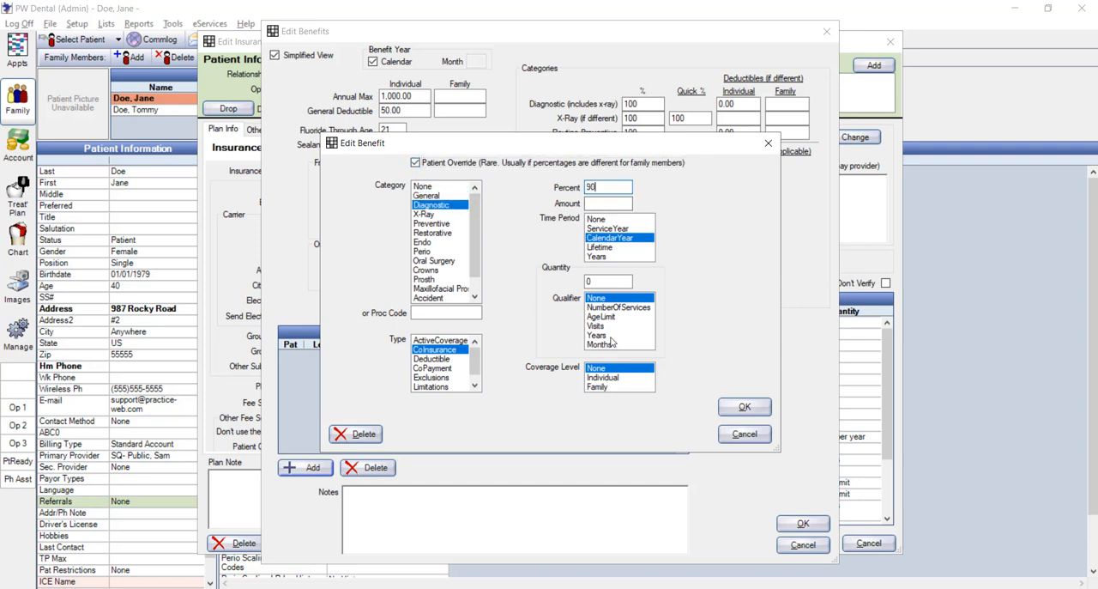
pyautogui.click(731, 411)
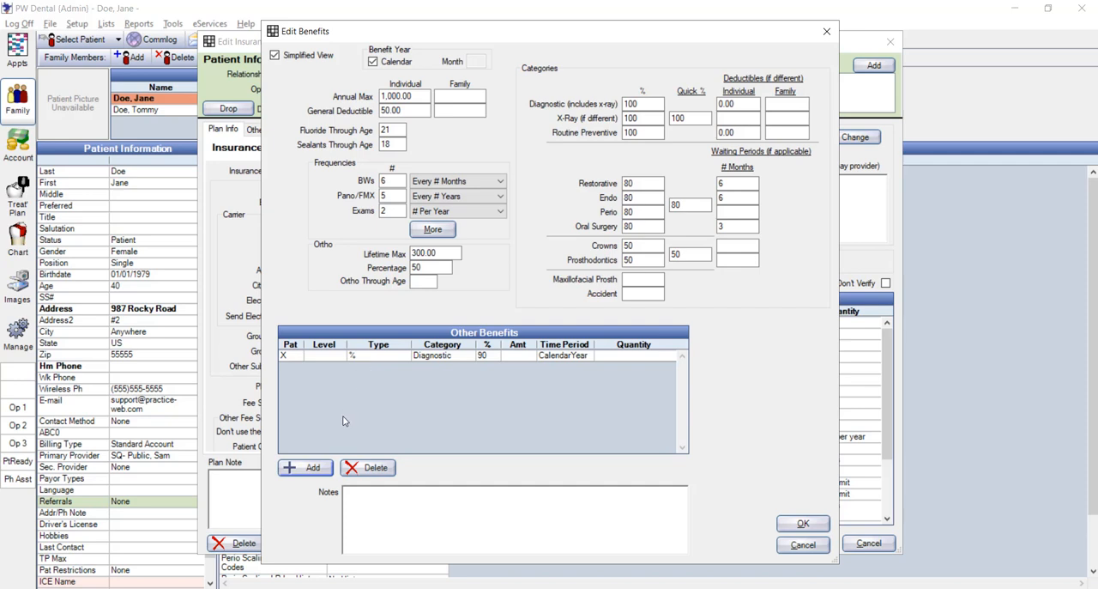
# - Add another entry to the plan's other benefits: ActiveCoverage for procedure code D1110 with an amount of 1500 per calendar year
pyautogui.click(310, 469)
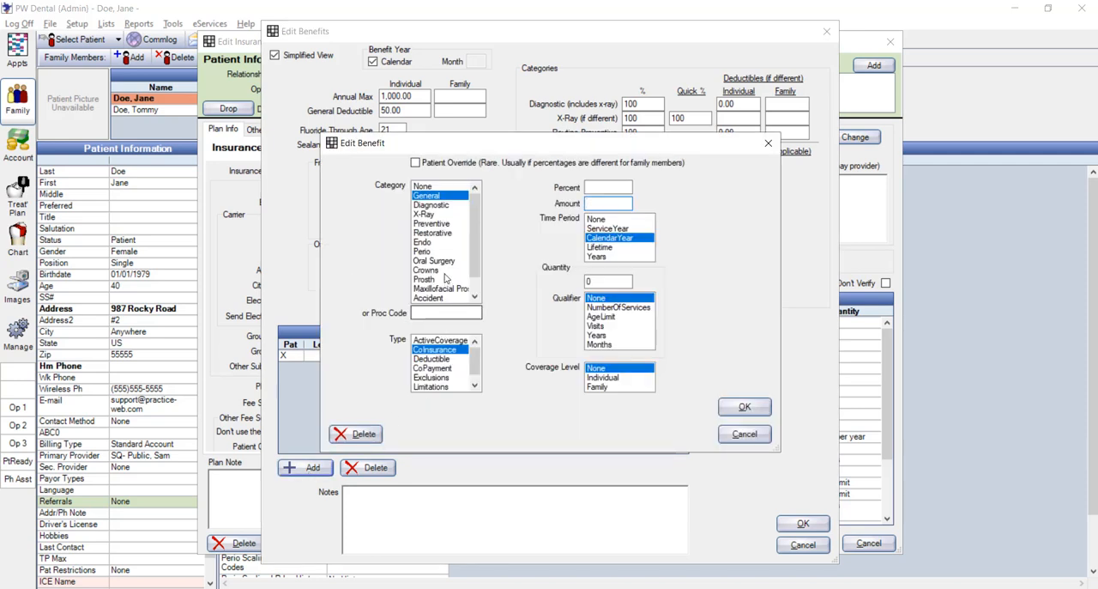
pyautogui.click(430, 312)
pyautogui.write('D1110')
pyautogui.click(433, 341)
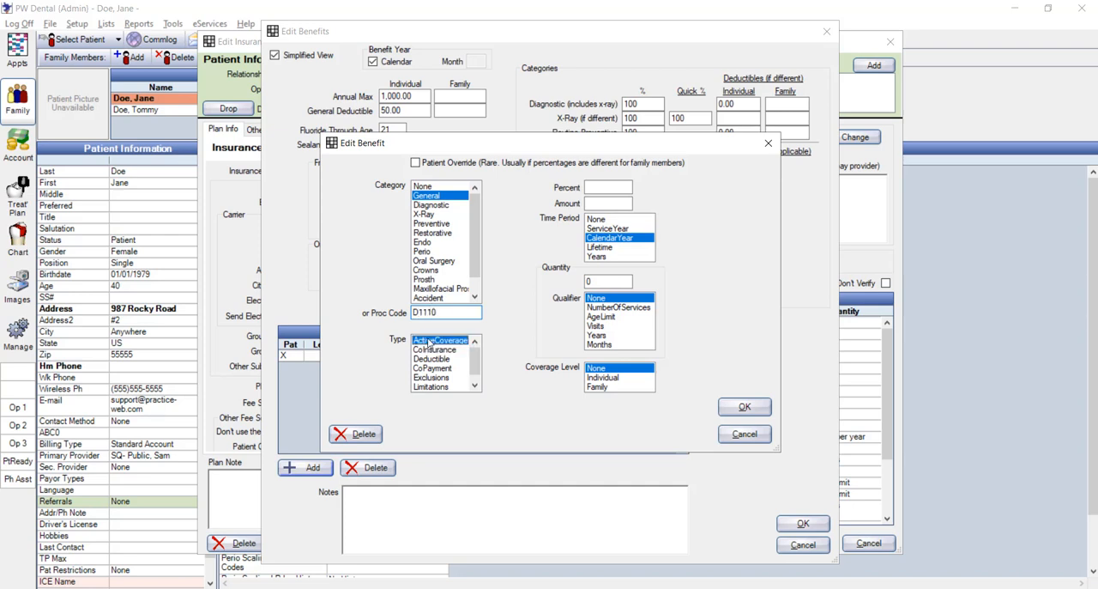
pyautogui.click(594, 202)
pyautogui.write('1500')
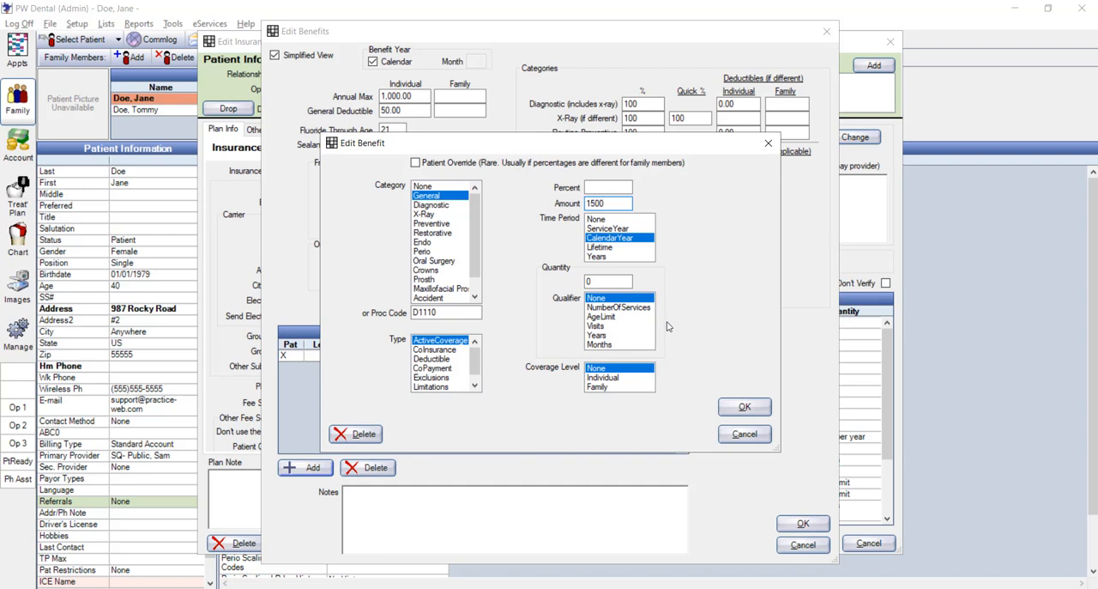
pyautogui.press('Return')
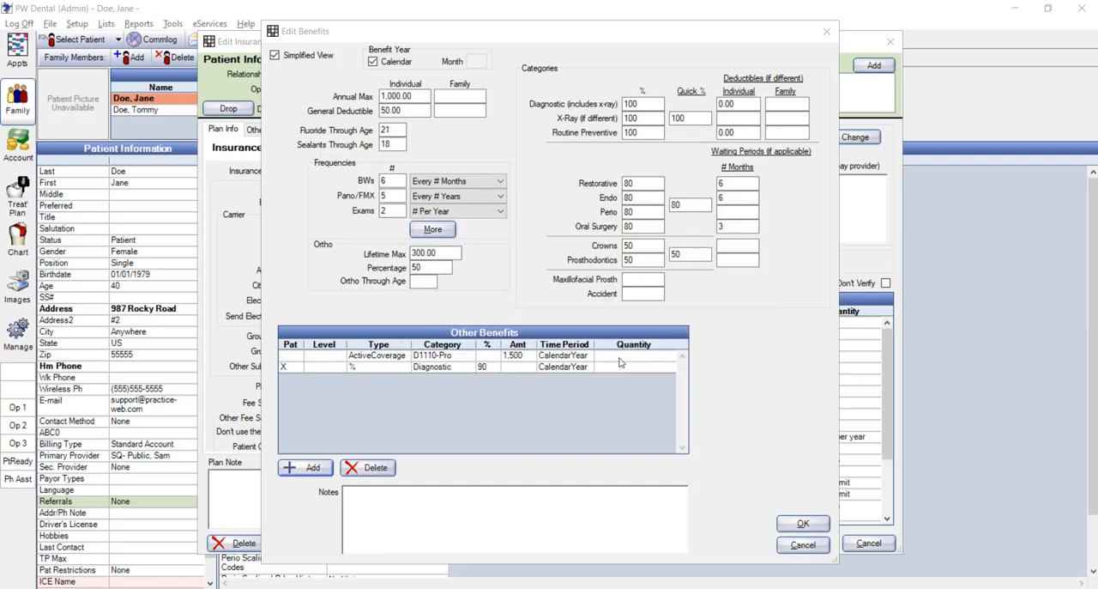
pyautogui.click(619, 358)
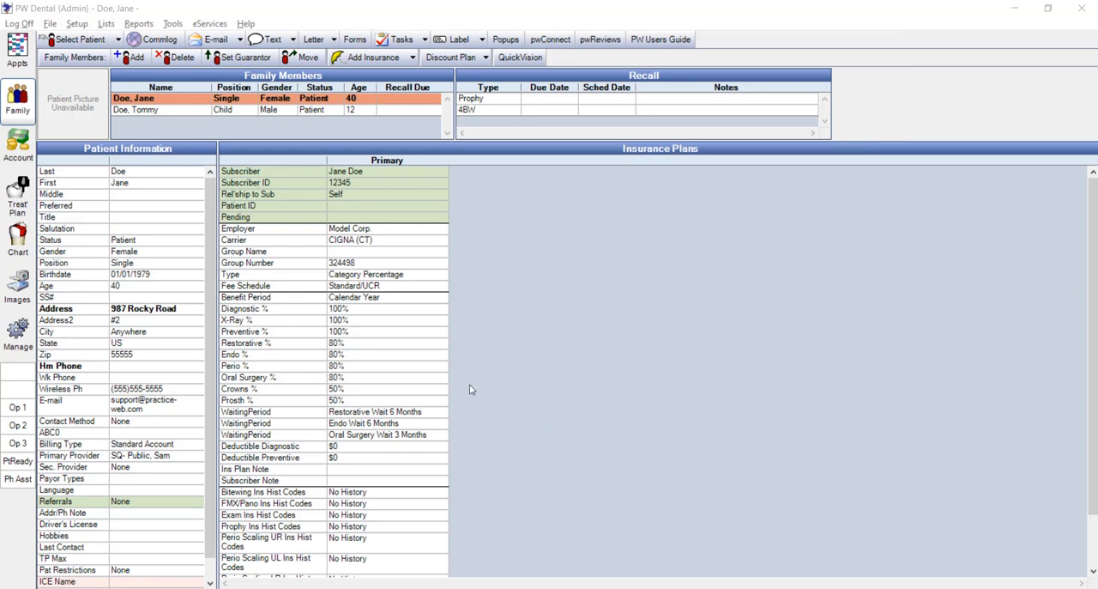
# - Switch to the recent patient covered by Delta Dental (SAC), review the plan note in that insurance plan, and close the plan
pyautogui.click(120, 41)
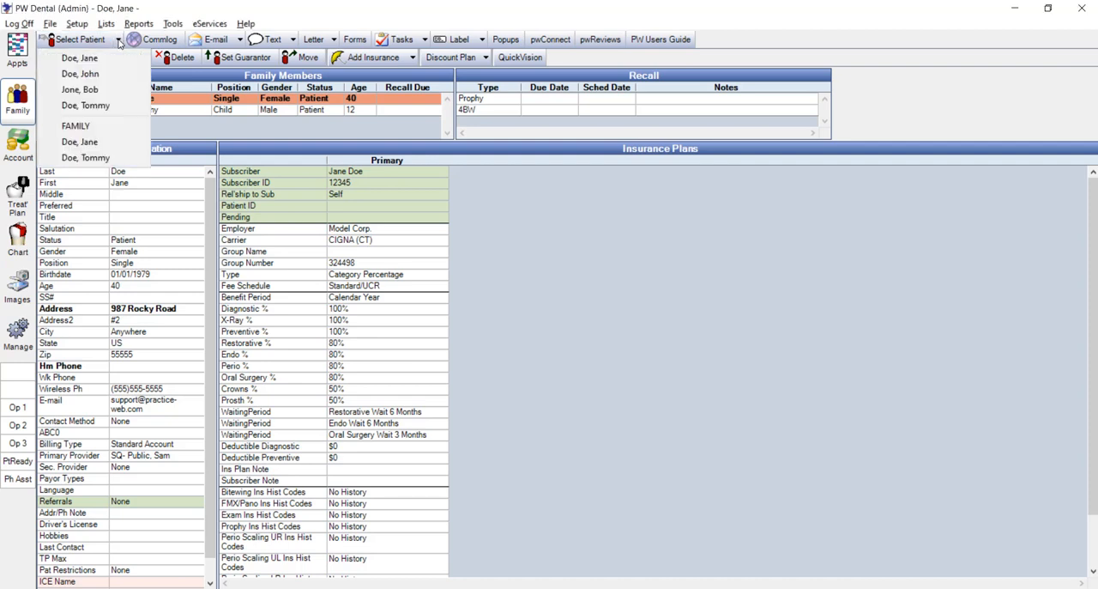
pyautogui.click(92, 72)
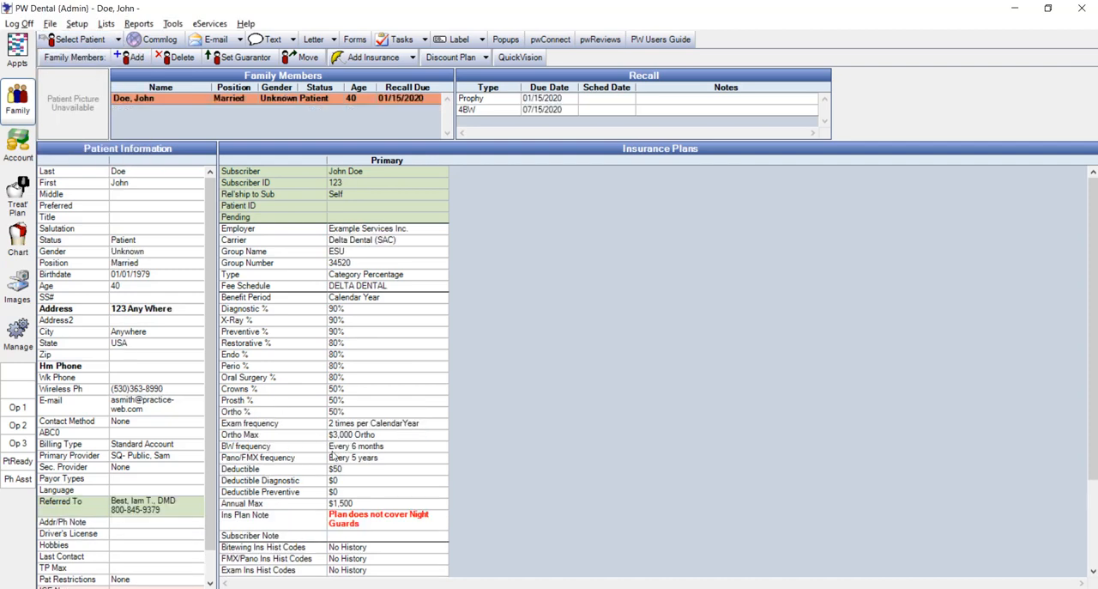
pyautogui.doubleClick(416, 524)
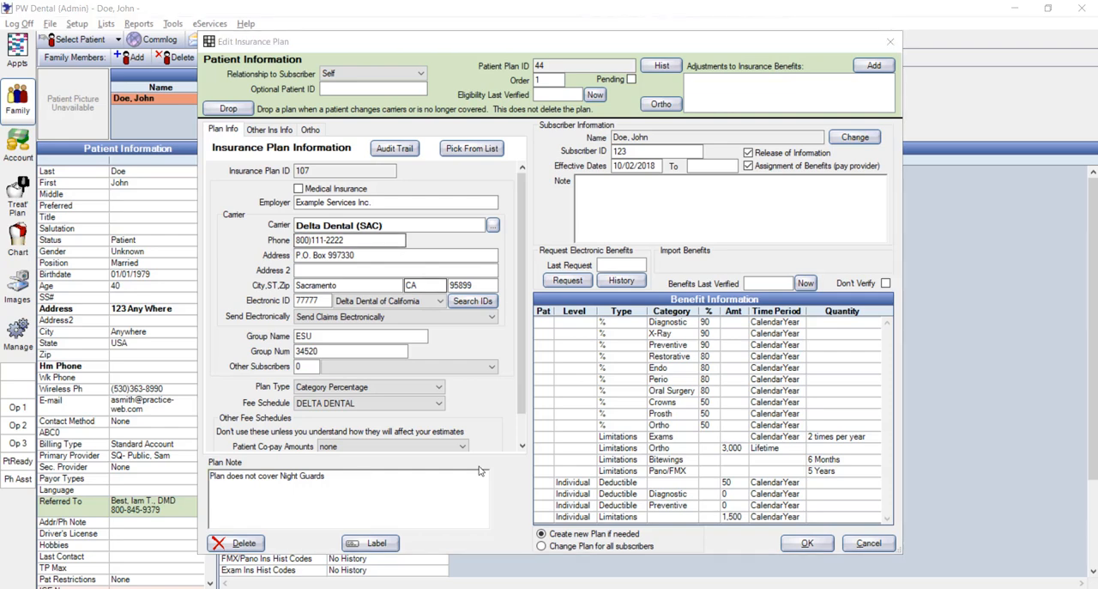
pyautogui.click(804, 543)
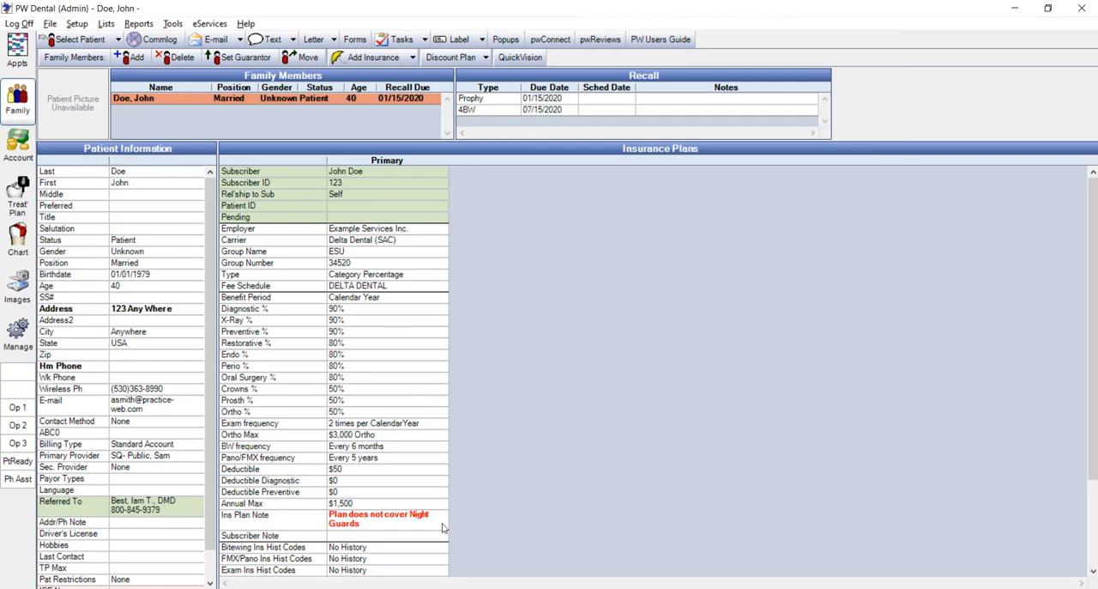